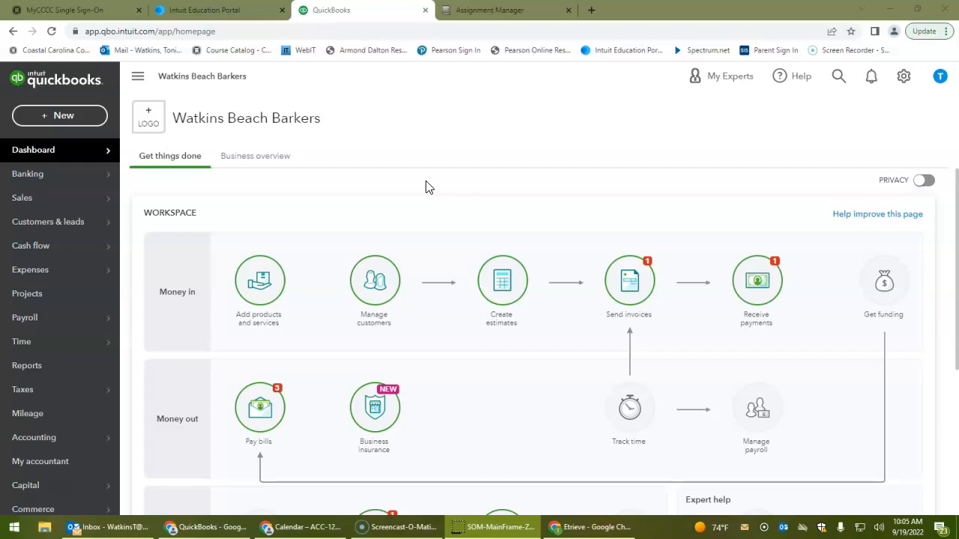
Start a blank Sales Receipt #1039, checking the payment methods and keeping deposit to Cash.
click(63, 117)
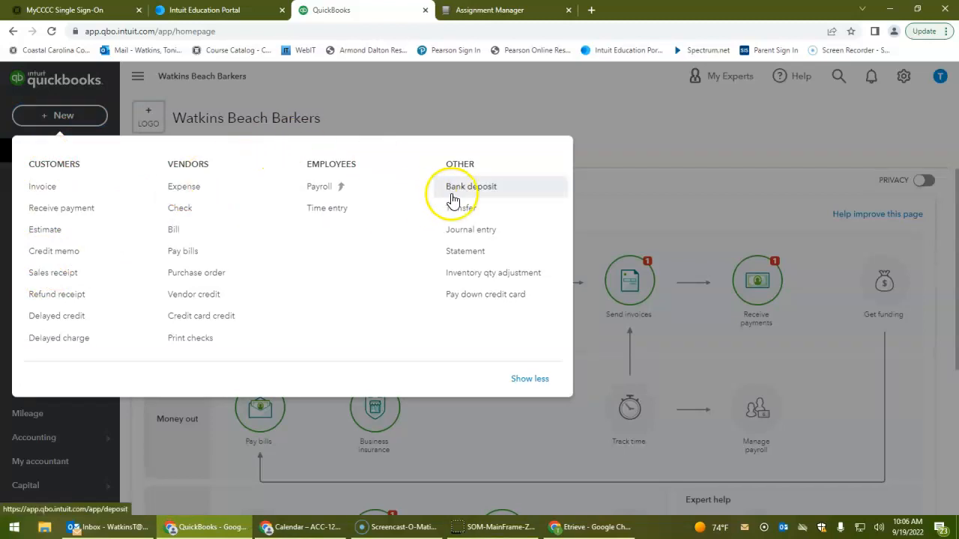
click(37, 273)
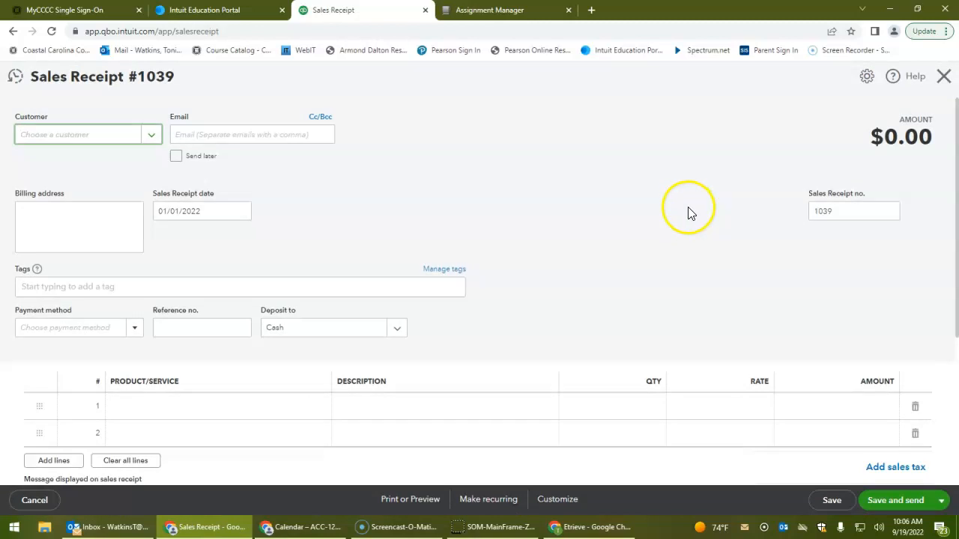
click(135, 330)
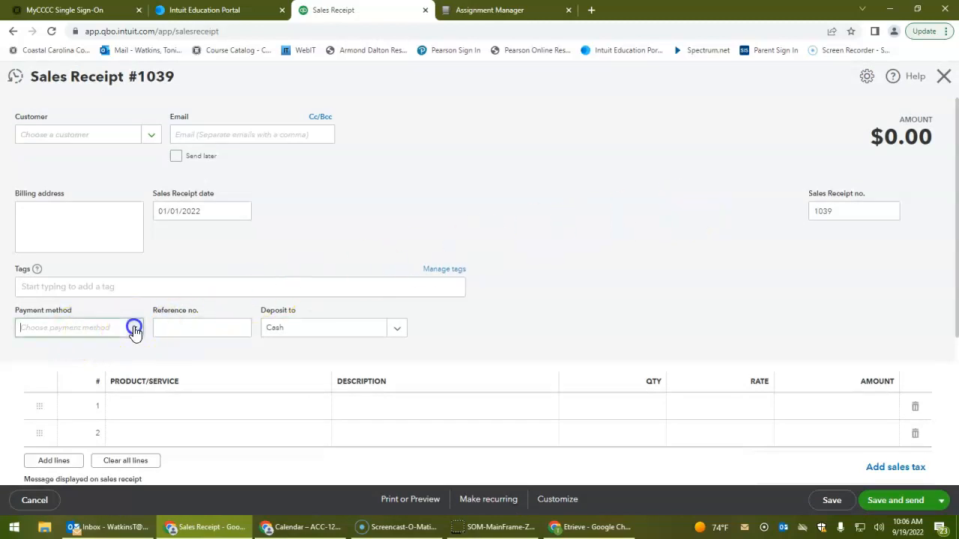
click(135, 330)
click(399, 329)
click(399, 330)
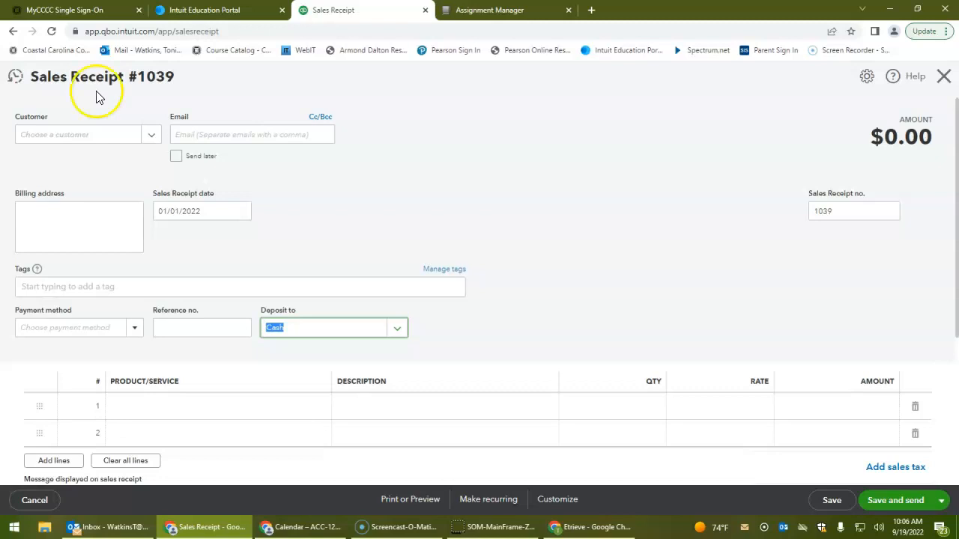
Select the matching customer and set the receipt date to 01/10/2022.
click(81, 136)
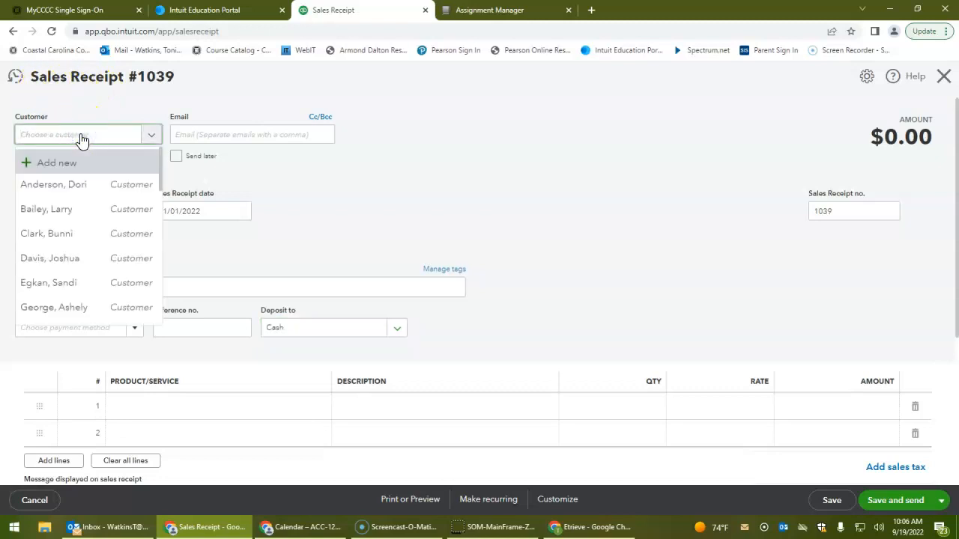
text(dav)
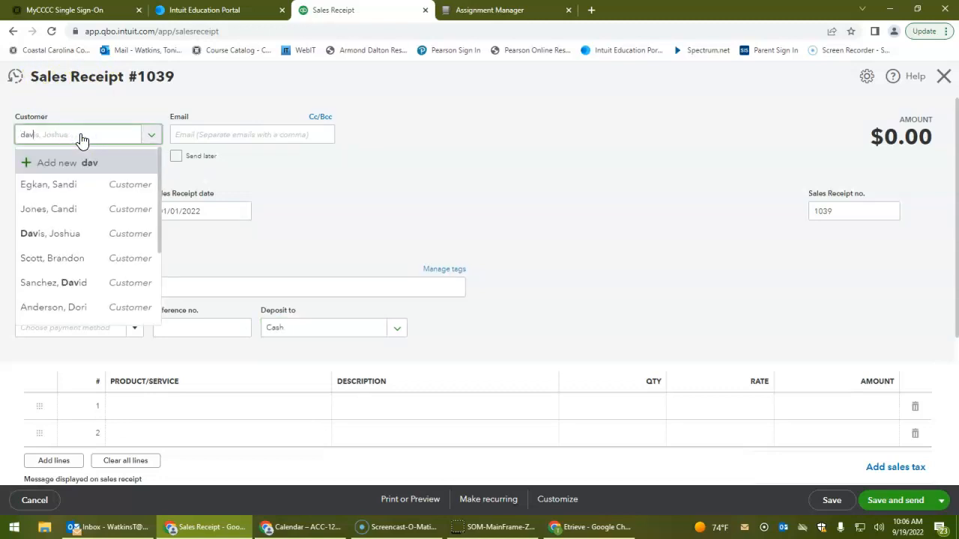
key(Down)
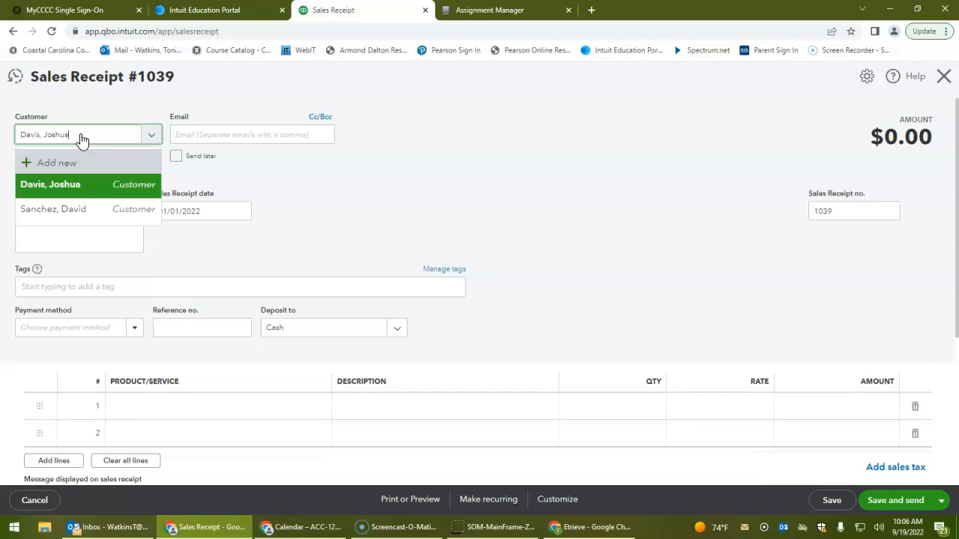
key(Tab)
key(Tab)
key(Tab)
key(Tab)
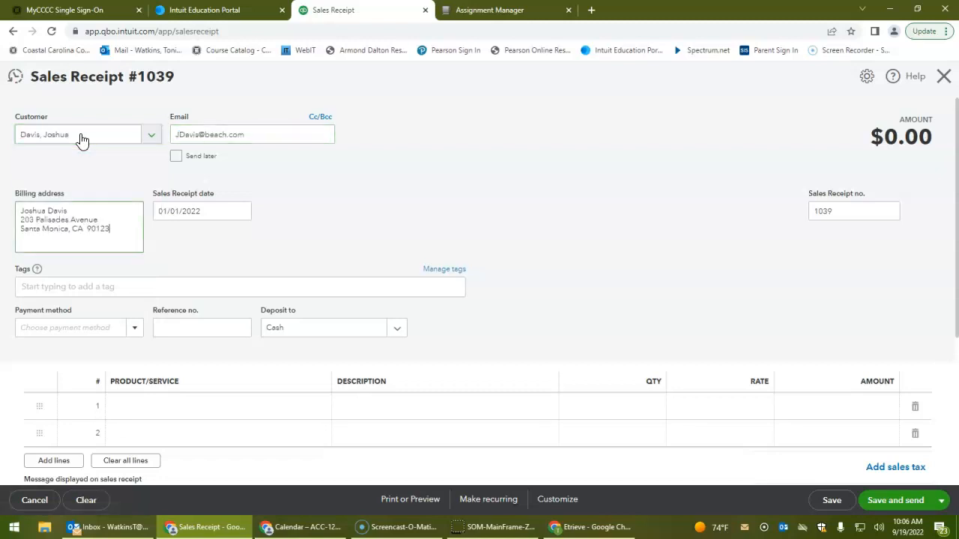
text(01/10/2022)
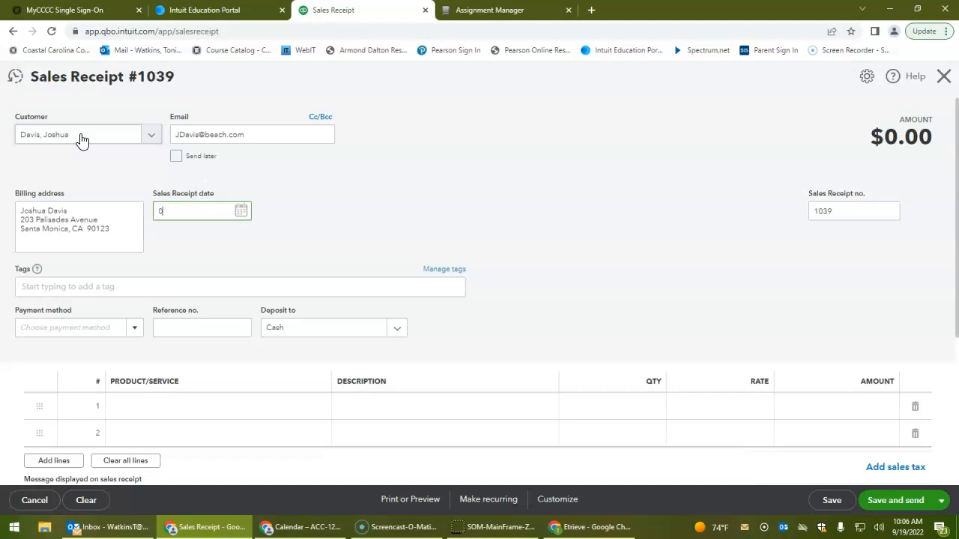
key(Tab)
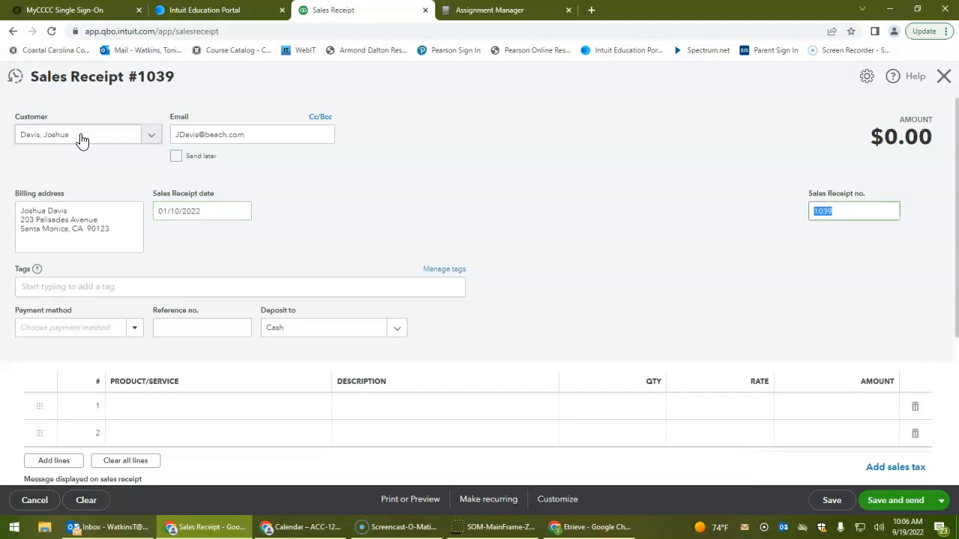
Set the payment method to Check with reference number 2643.
key(Tab)
key(Tab)
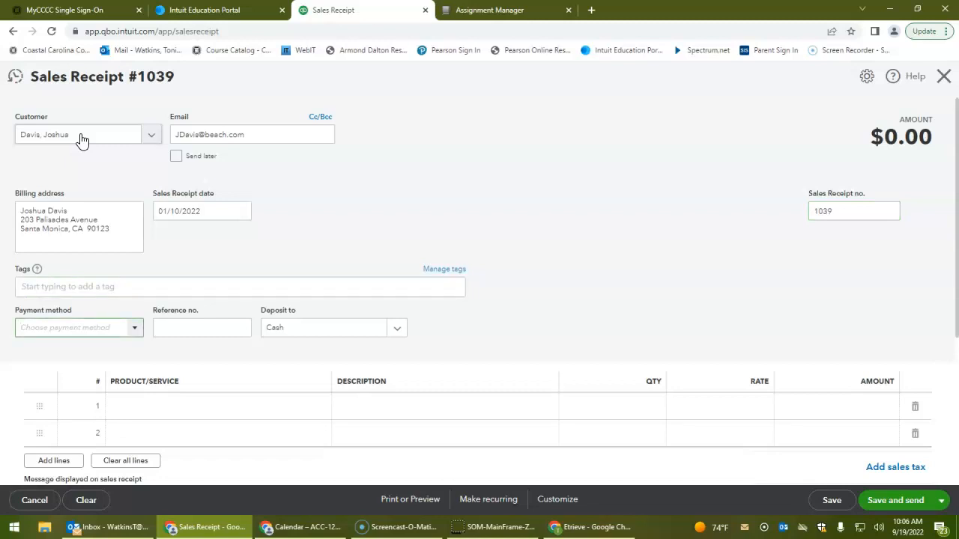
text(Check)
key(Tab)
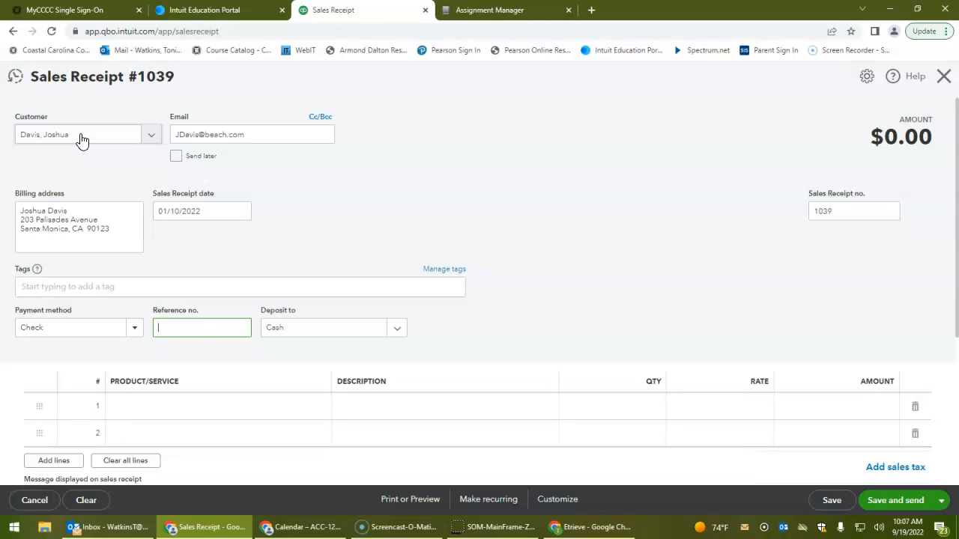
text(2643)
key(Tab)
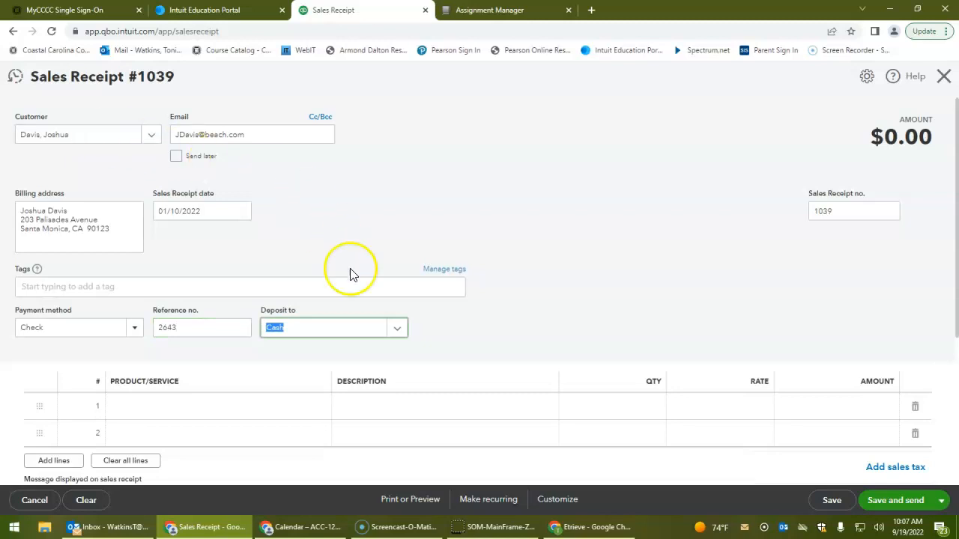
Change the receipt's deposit account from Cash to Payments to deposit.
click(396, 330)
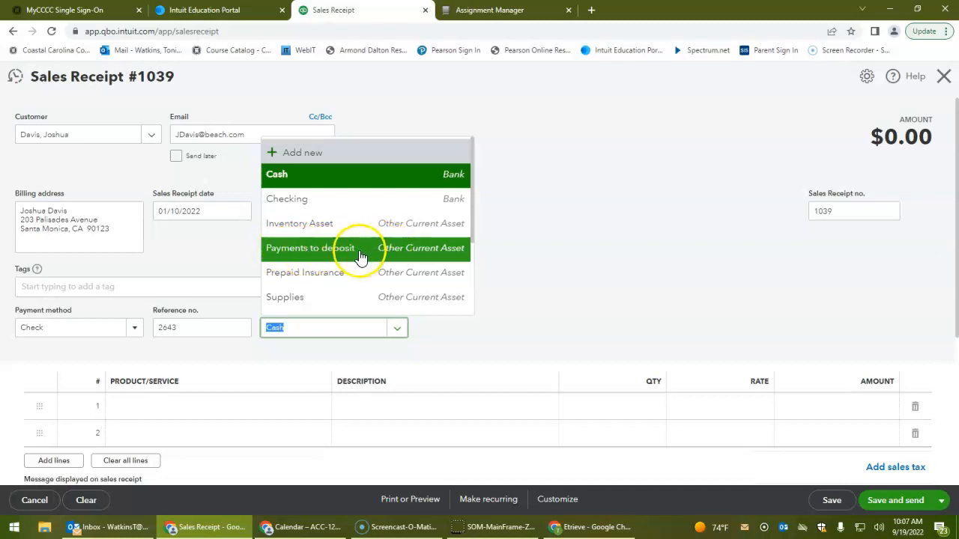
scroll(360, 257, down, 2)
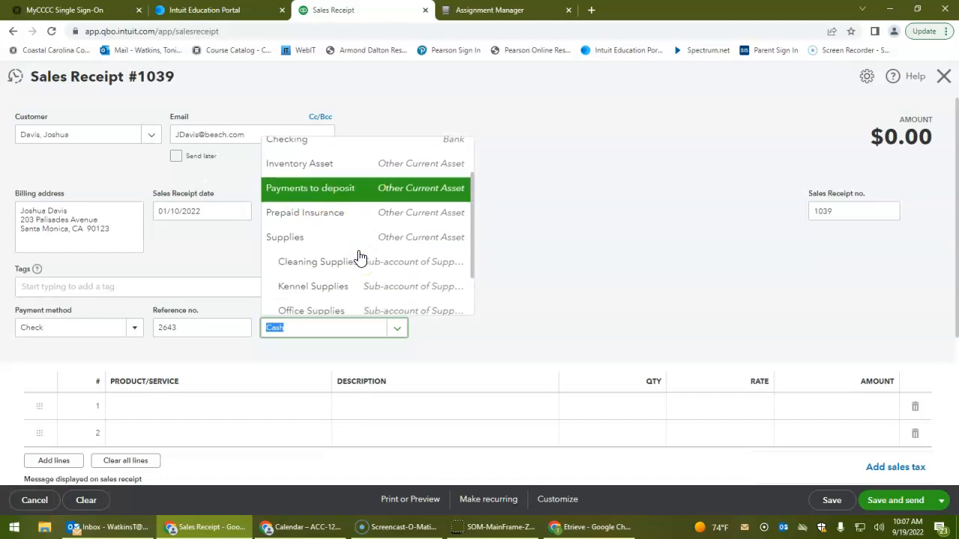
scroll(361, 256, up, 2)
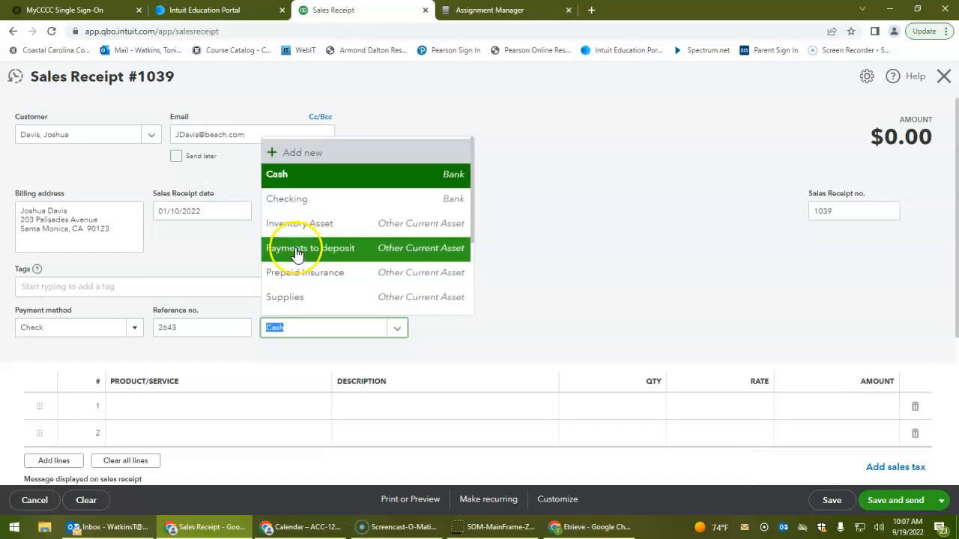
click(395, 253)
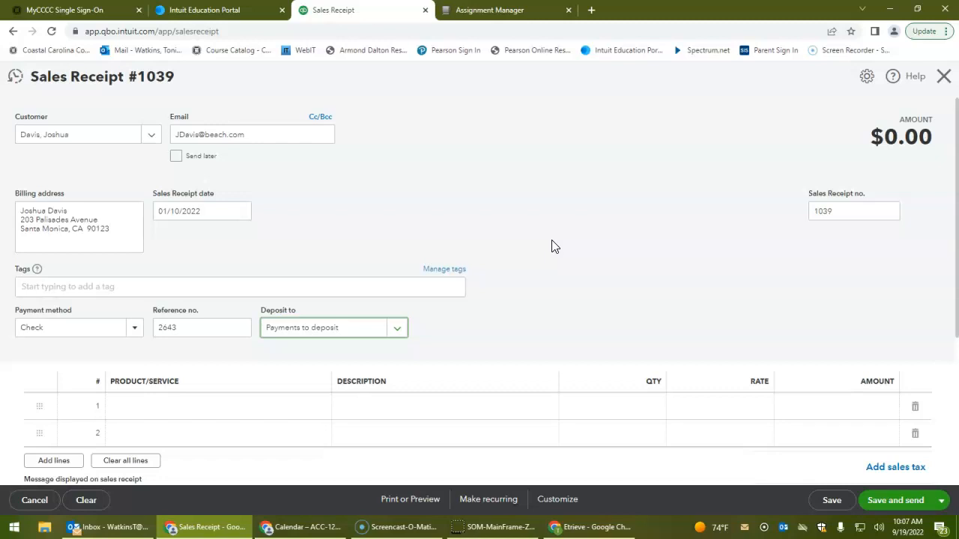
key(Tab)
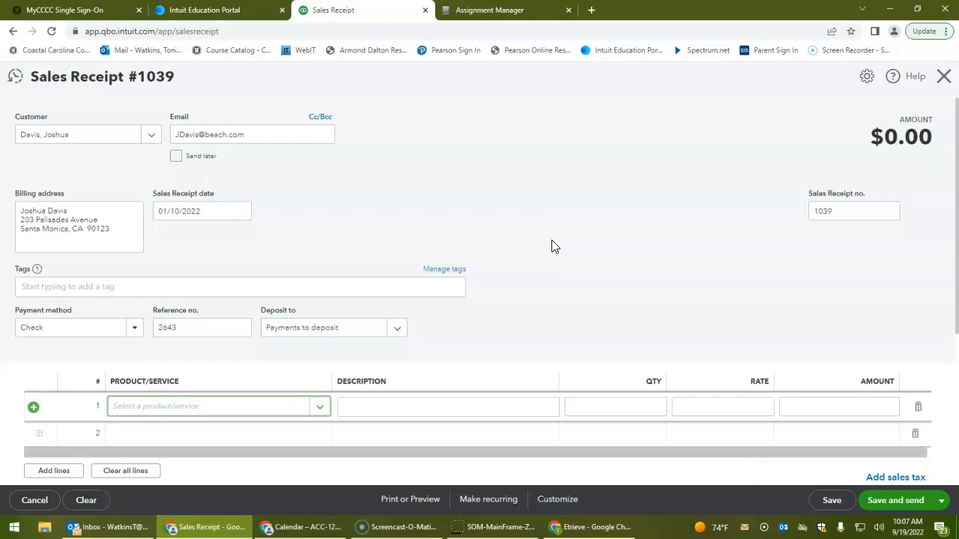
Add Training 3 (Ten One-Hour Sessions, $650.00) as the first product line.
text(tra)
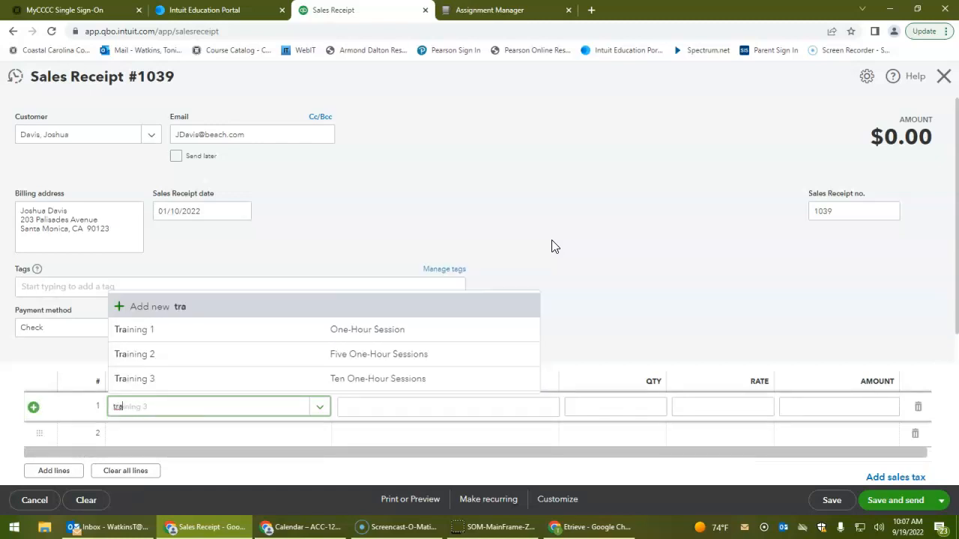
key(Down)
key(Down)
key(Down)
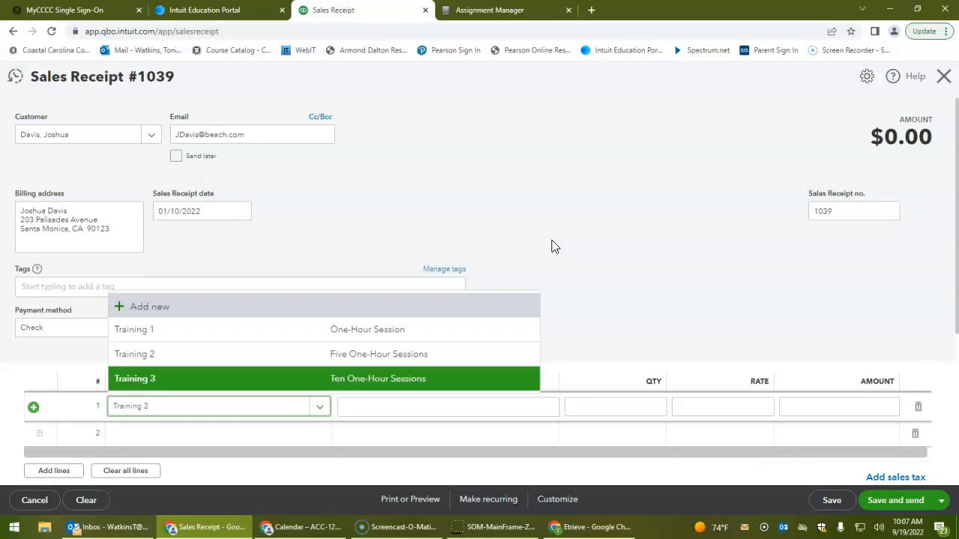
key(Tab)
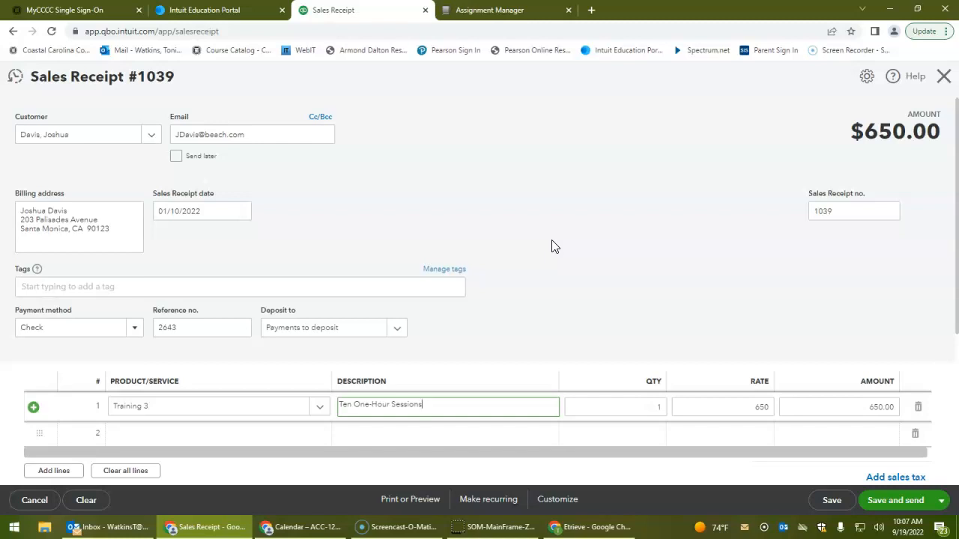
click(734, 323)
Enter the receipt message 'Thank you for your business!'.
scroll(727, 321, down, 1)
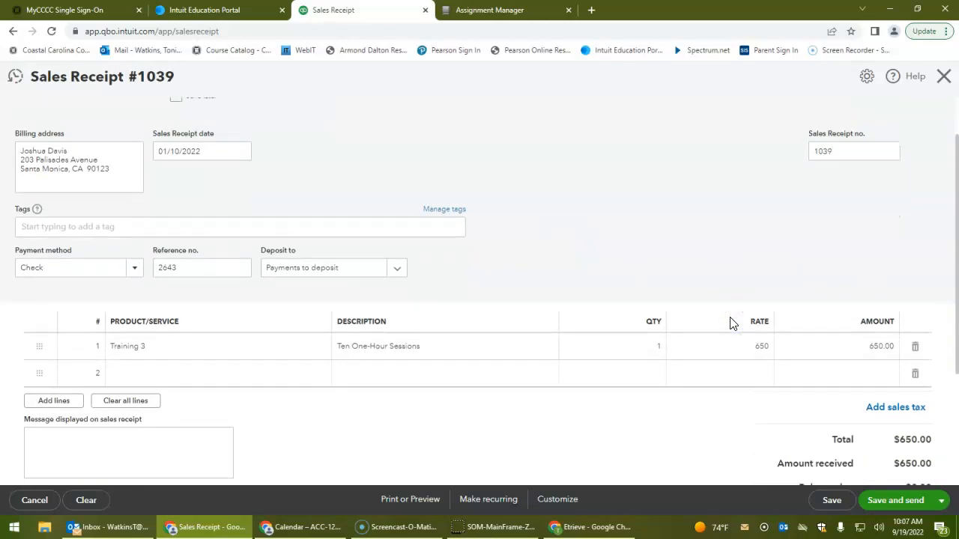
scroll(731, 322, down, 1)
click(194, 397)
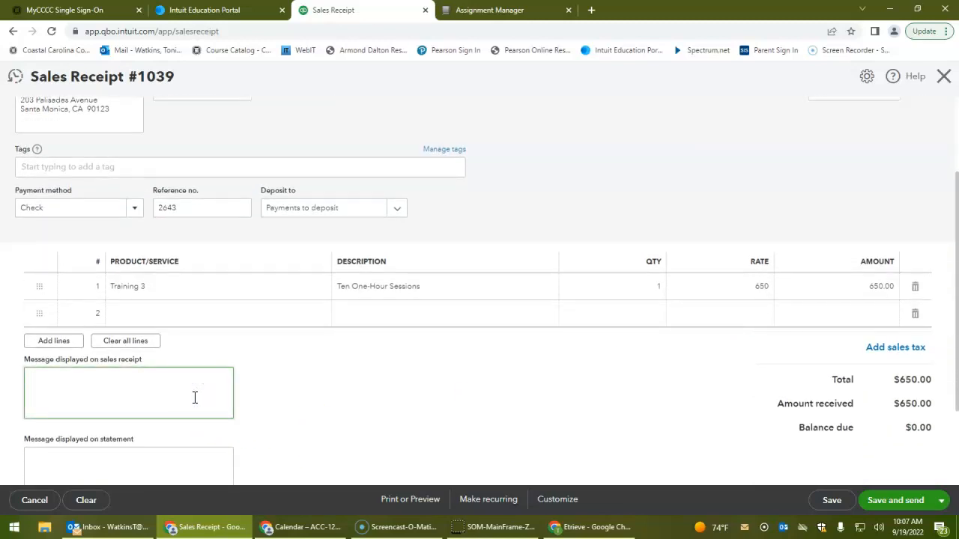
text(Thank you for your business!)
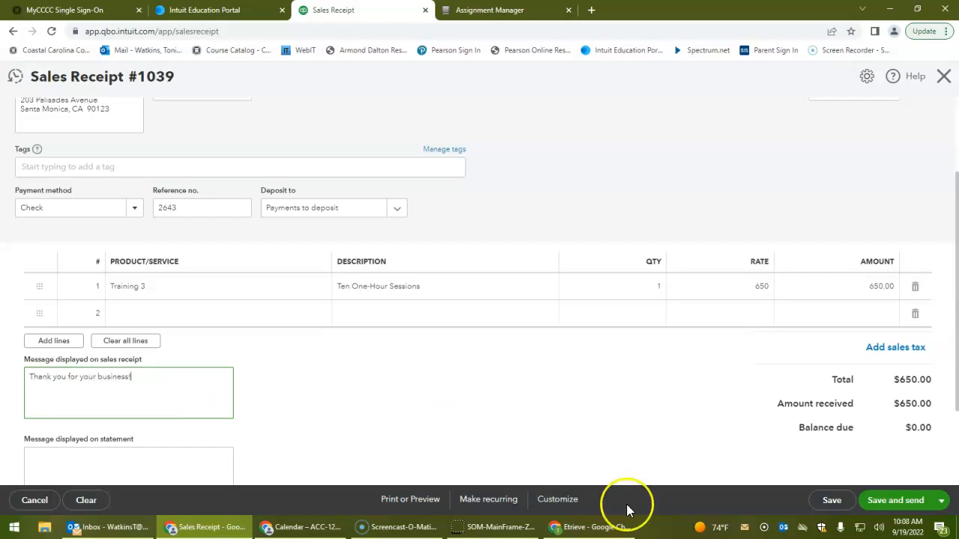
Save receipt 1039 and, on new receipt 1040, add 'Cash Customer' as a new customer.
click(942, 500)
click(904, 466)
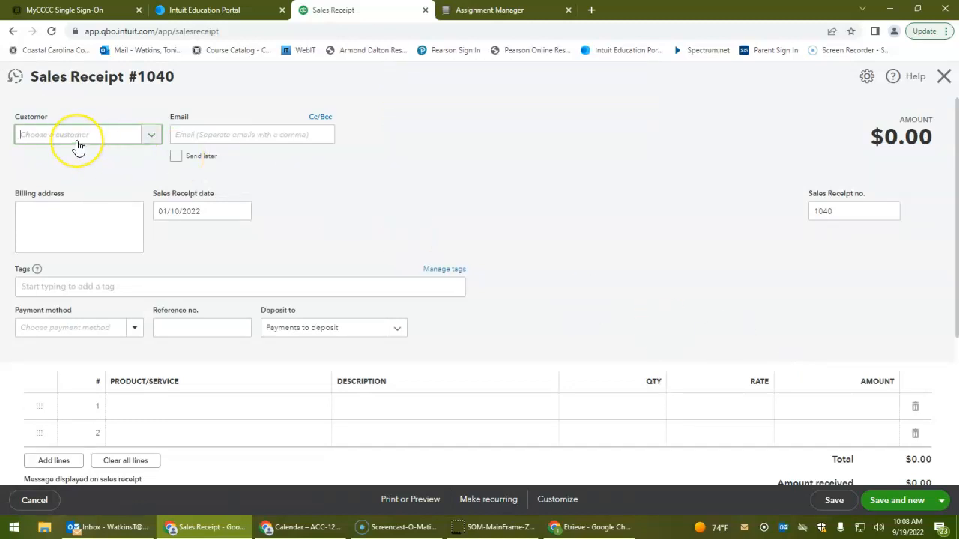
text(Cash )
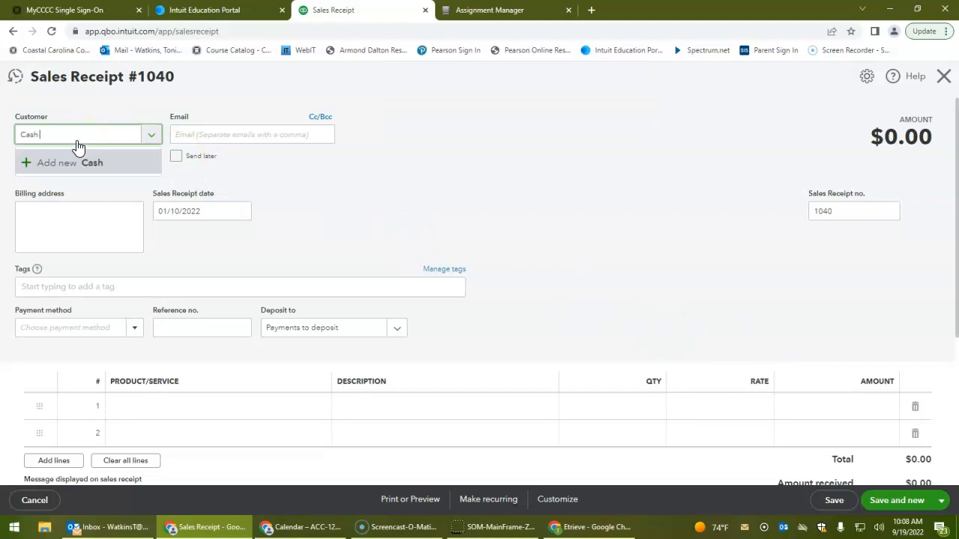
text(Customer)
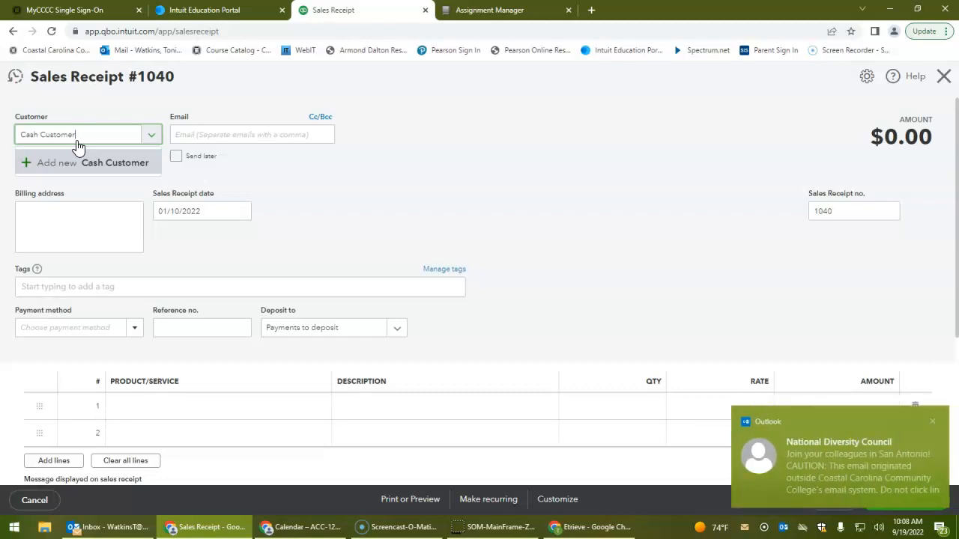
click(71, 133)
Create the Cash Customer record with Cash as its primary payment method and save it.
click(71, 166)
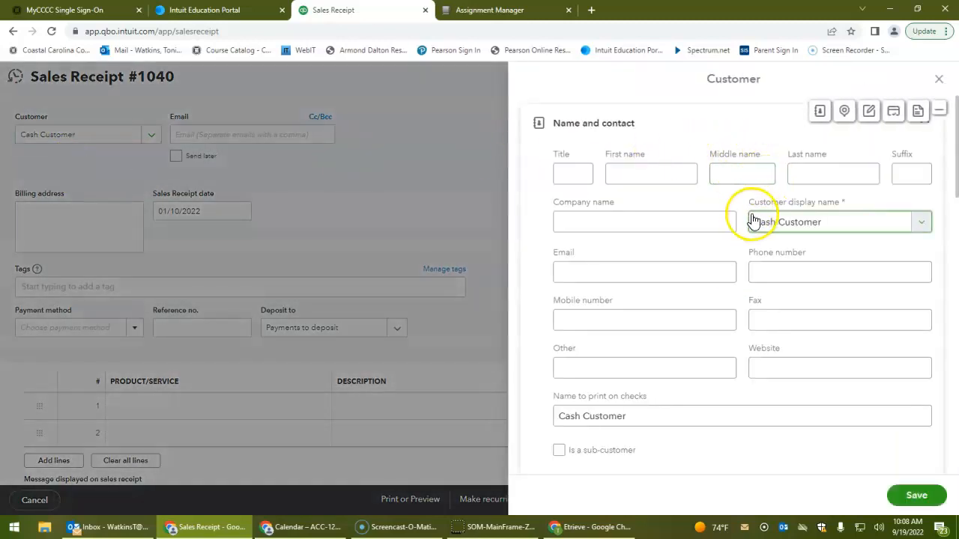
click(691, 221)
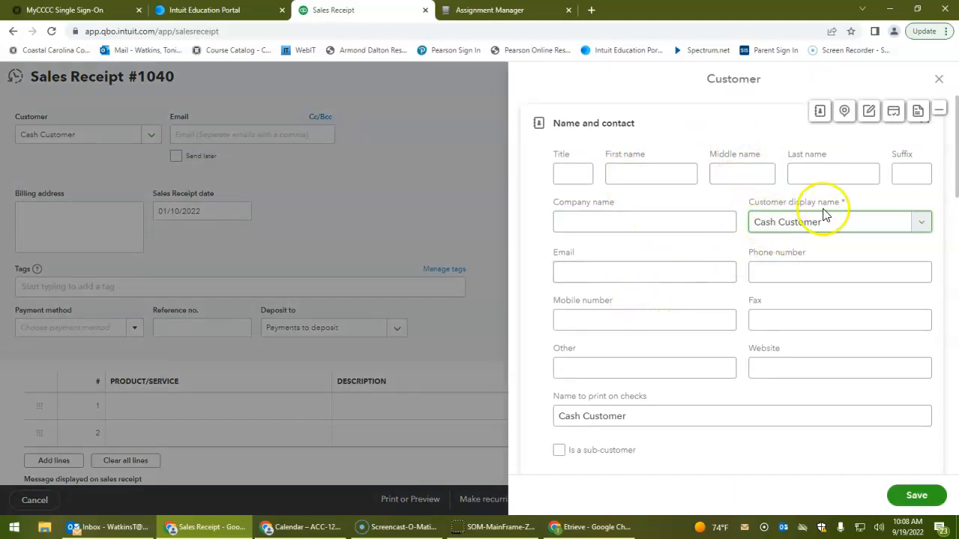
scroll(669, 312, down, 2)
scroll(644, 300, down, 5)
scroll(644, 300, down, 6)
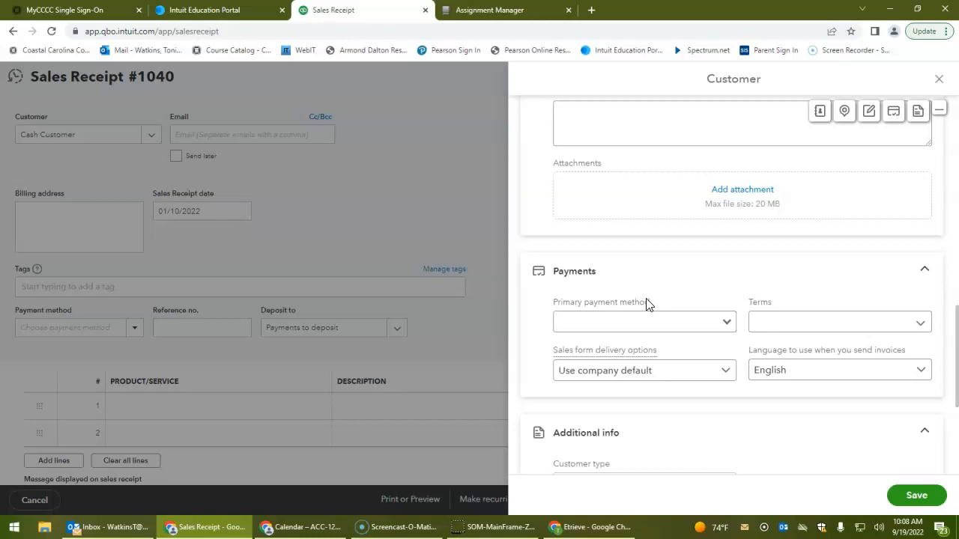
scroll(897, 315, down, 3)
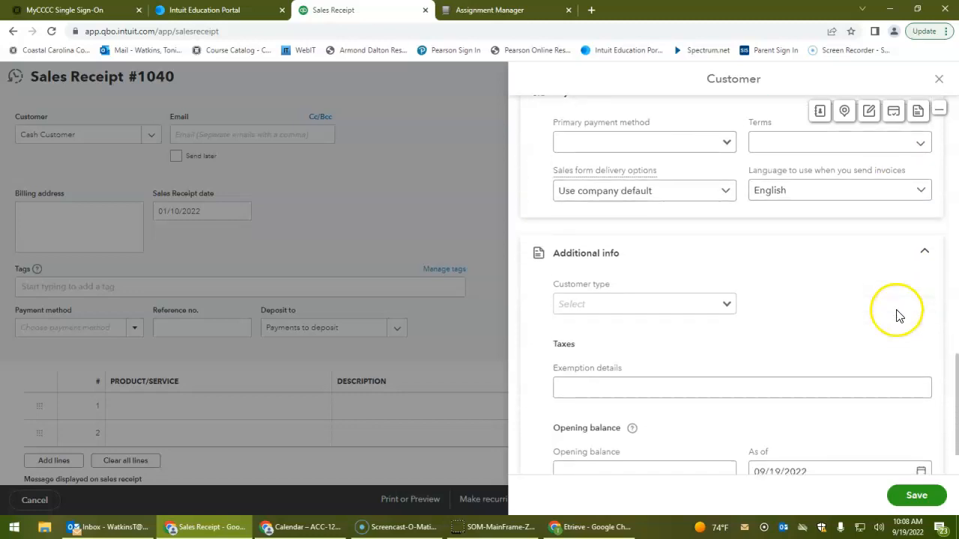
scroll(897, 315, up, 2)
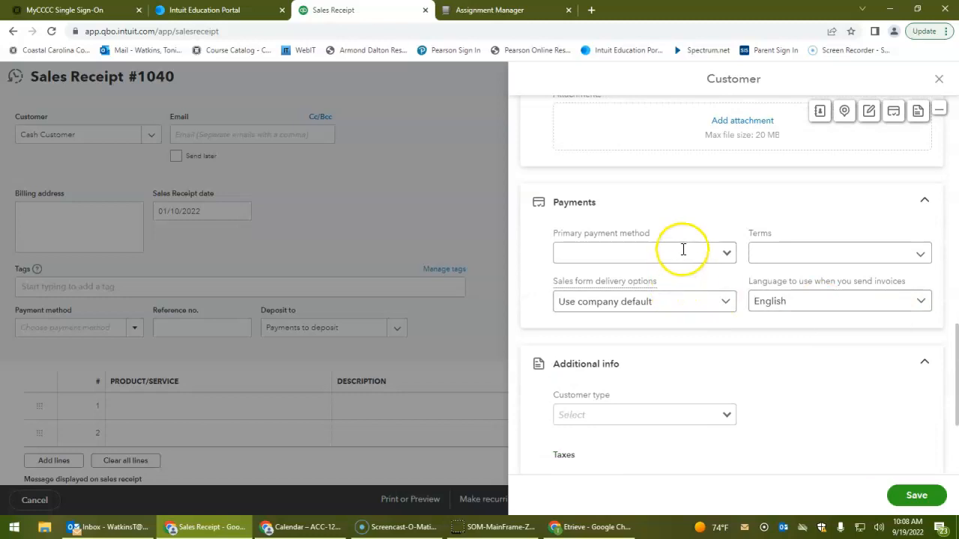
click(728, 256)
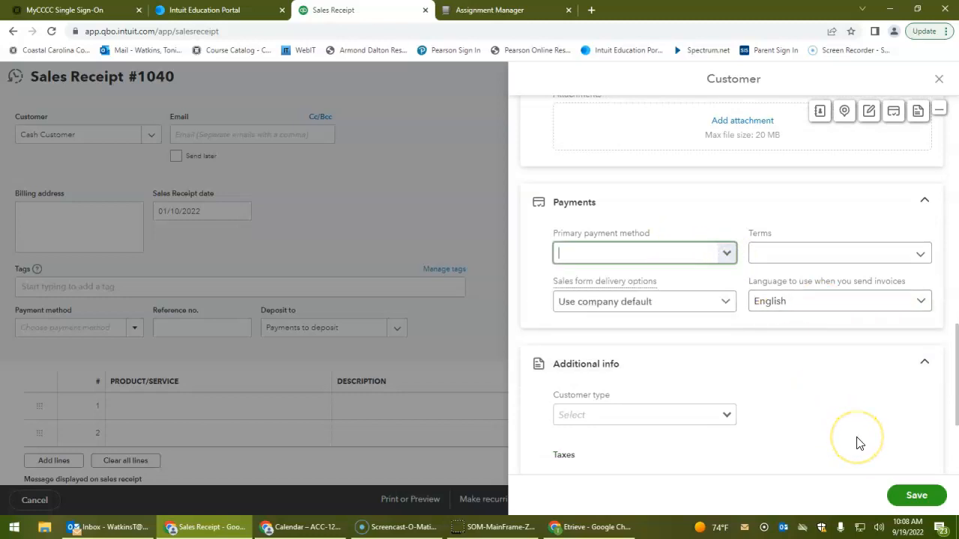
click(725, 254)
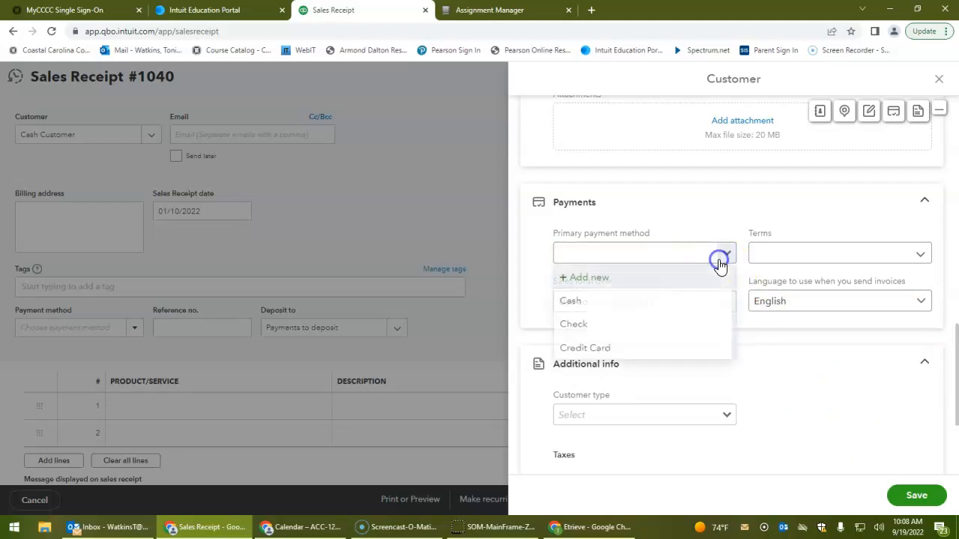
click(706, 303)
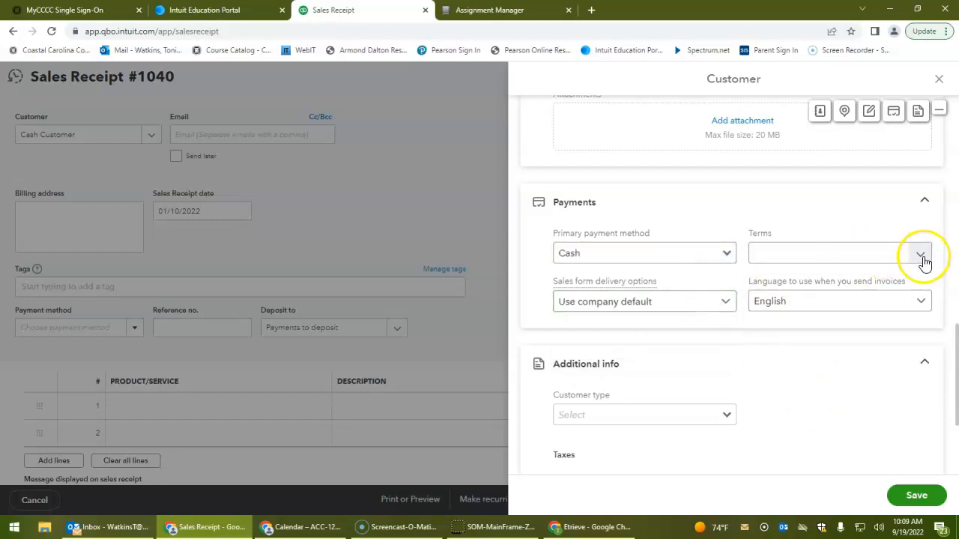
click(920, 497)
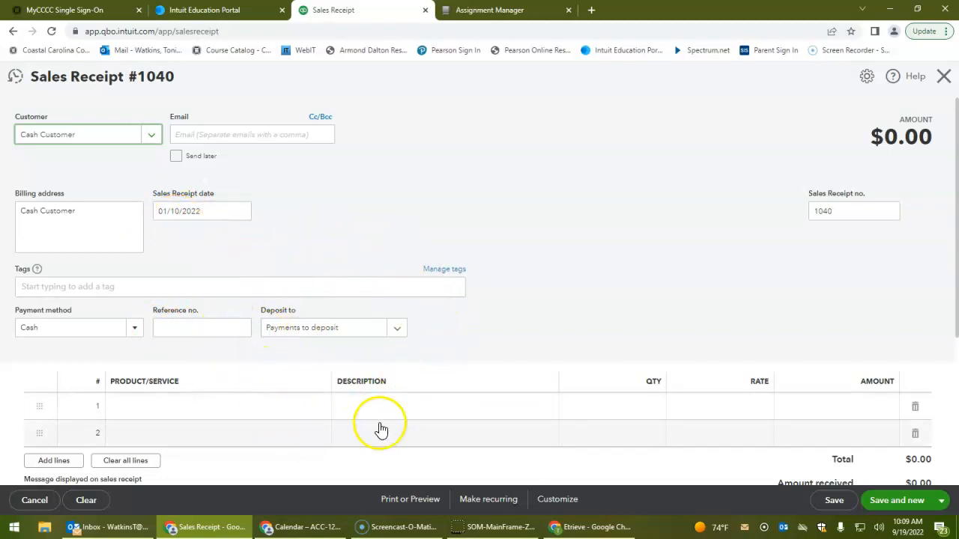
Keep Payments to deposit as receipt 1040's deposit account.
click(397, 334)
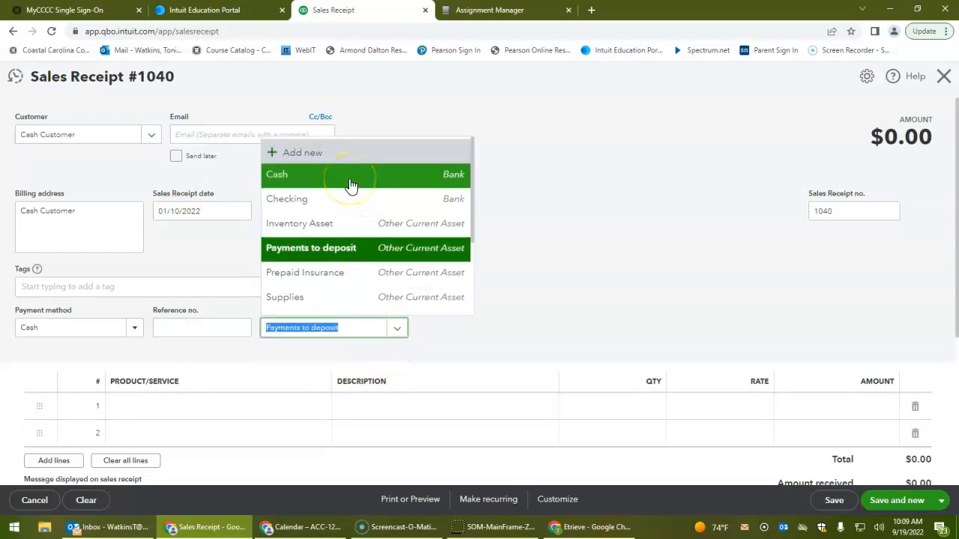
click(354, 259)
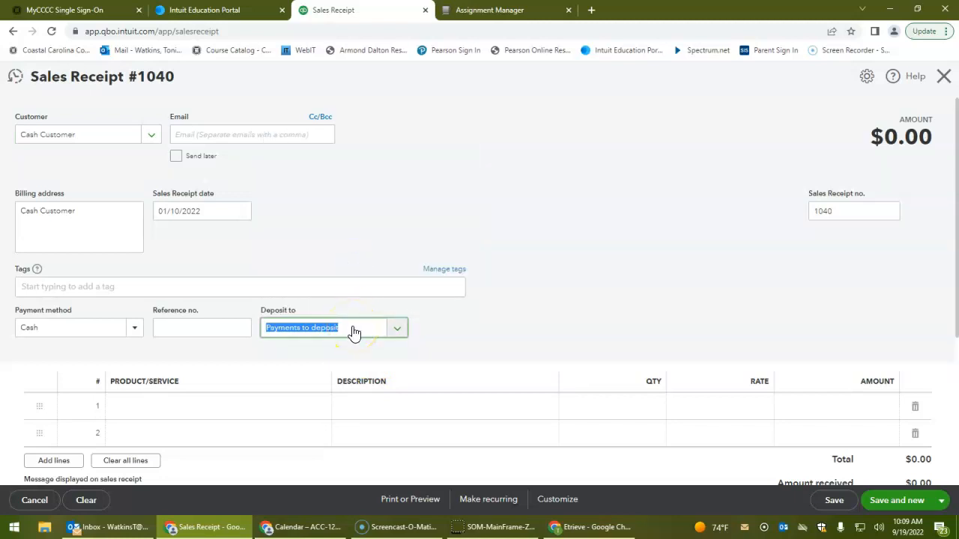
click(208, 207)
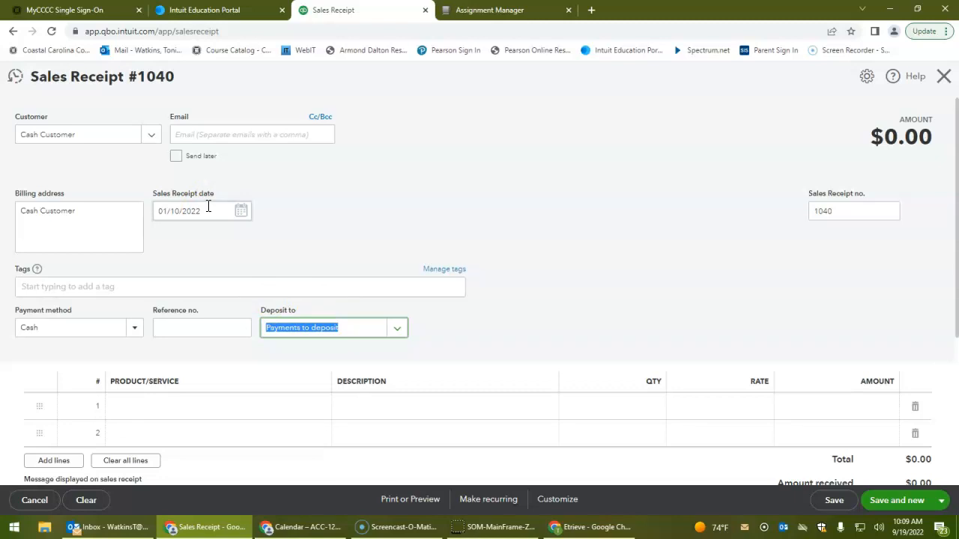
Add a Dog Brushing line, 1 at $15.00.
click(200, 414)
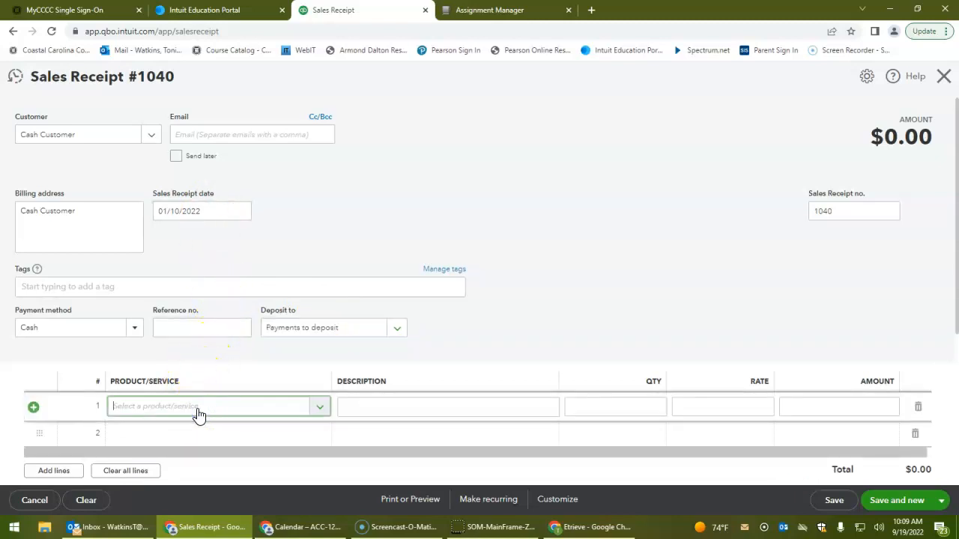
text(Dog B)
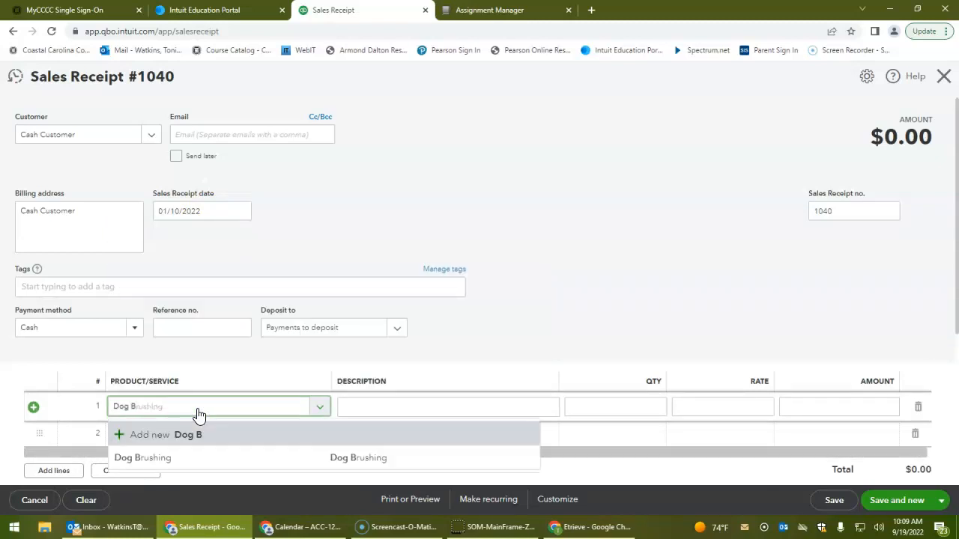
key(Down)
key(Tab)
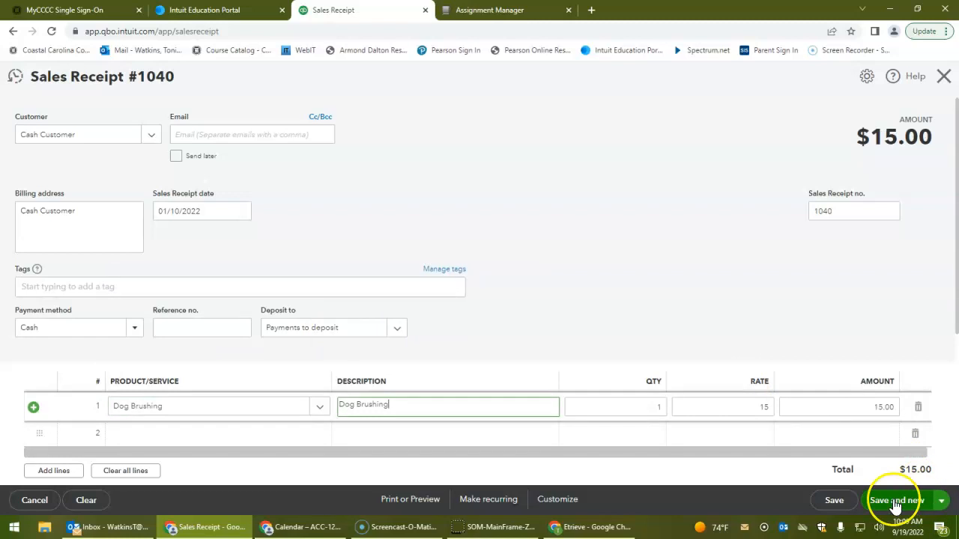
scroll(874, 419, down, 2)
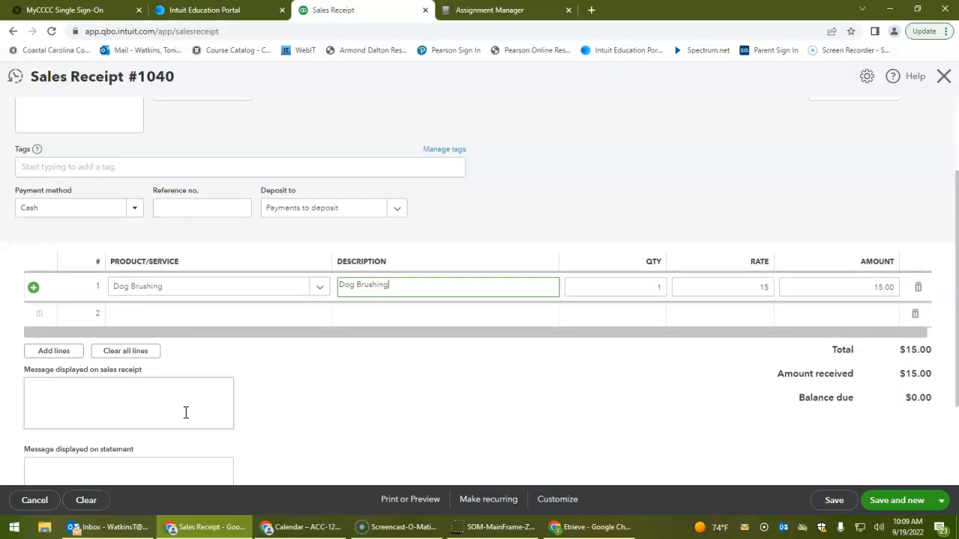
Add the message 'Thank you for your business!' to receipt 1040 and save with Save and new.
text(Thank)
key(BackSpace)
key(BackSpace)
key(BackSpace)
key(BackSpace)
key(BackSpace)
key(BackSpace)
click(154, 422)
text(Thank yo)
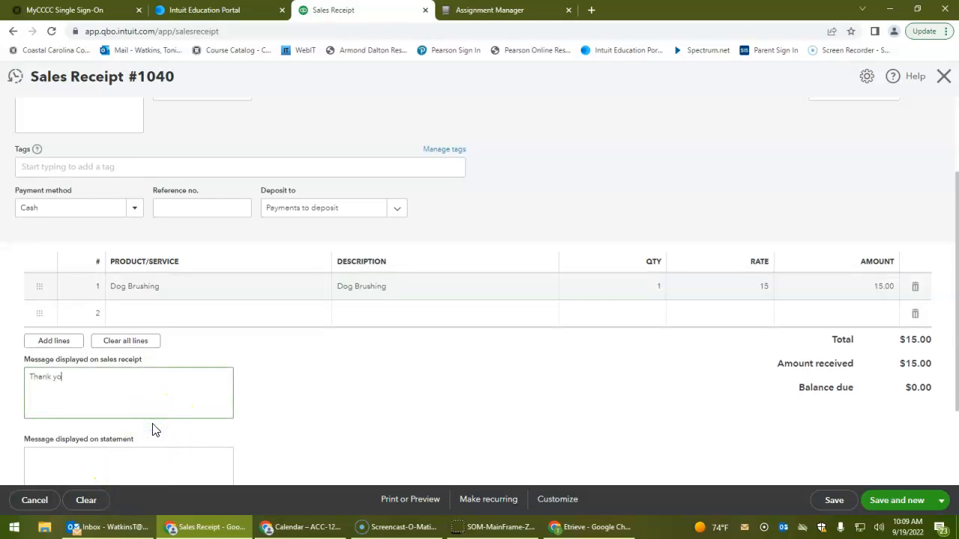
text(u for your business!)
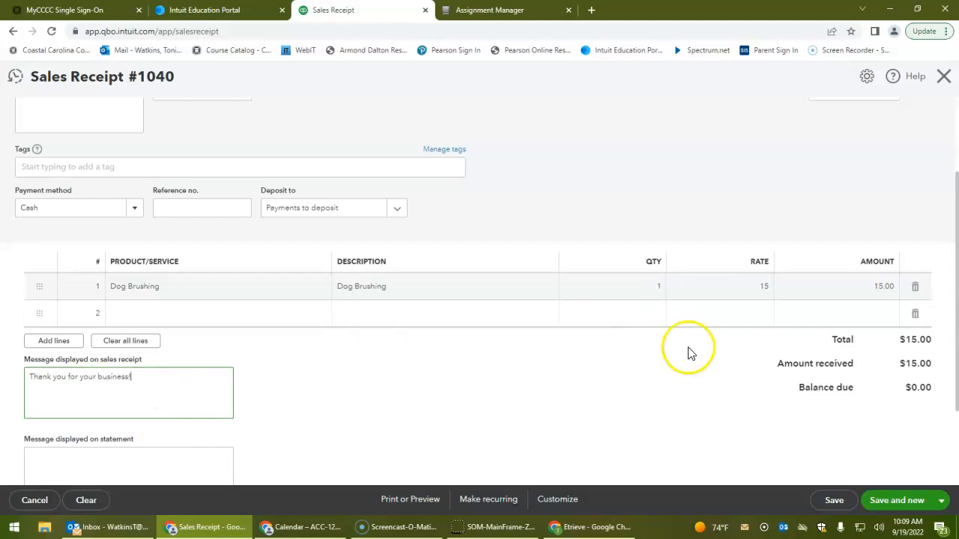
click(896, 500)
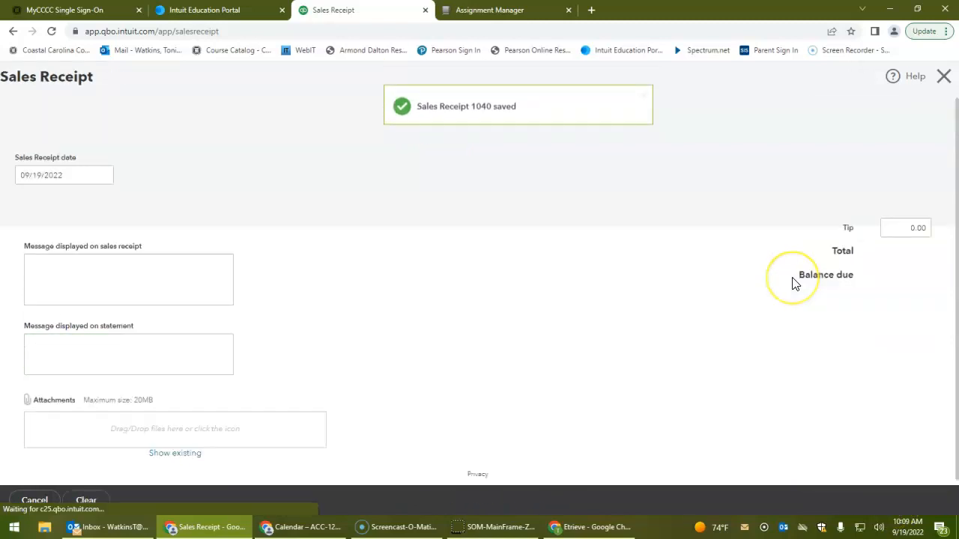
Select the existing customer for receipt 1041.
click(772, 319)
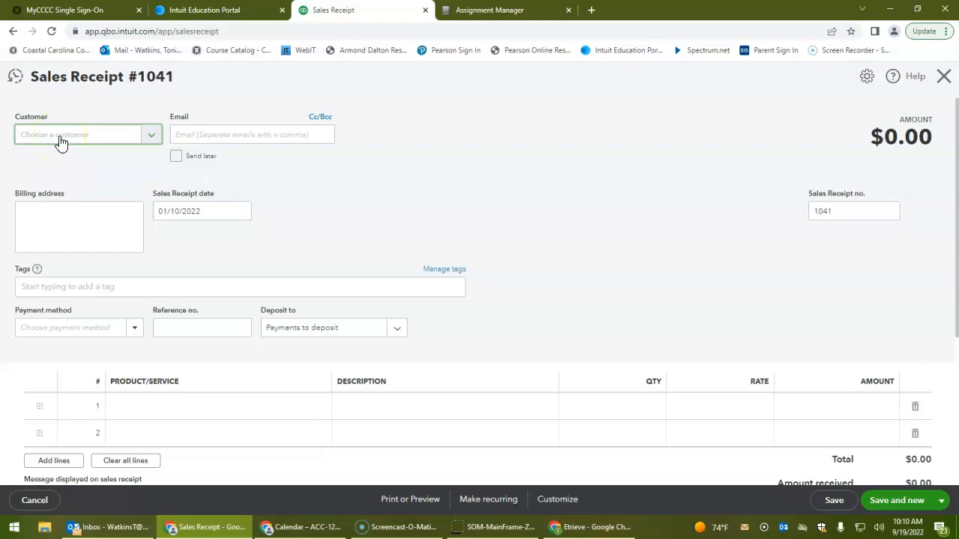
text(Anderson, Dori)
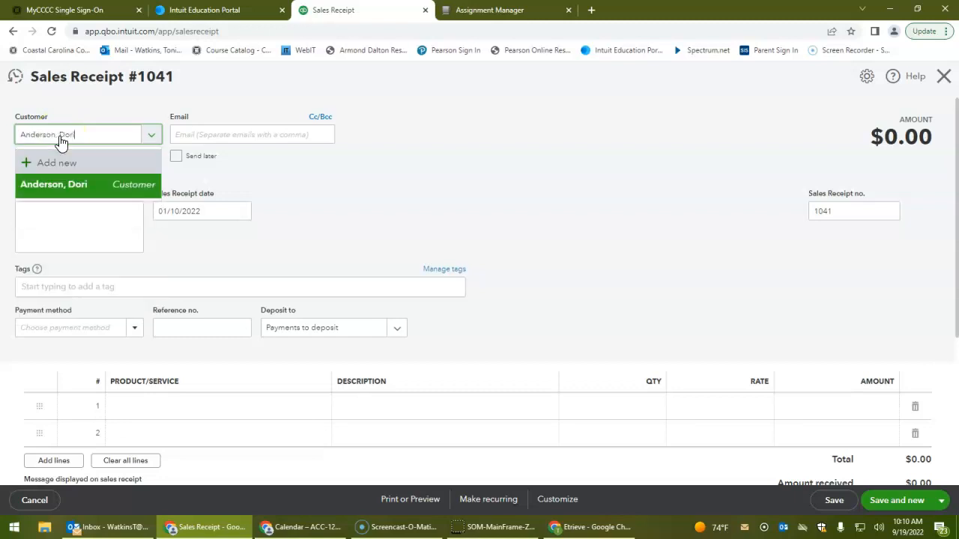
key(Tab)
key(Tab)
key(Tab)
key(Tab)
key(Tab)
key(Tab)
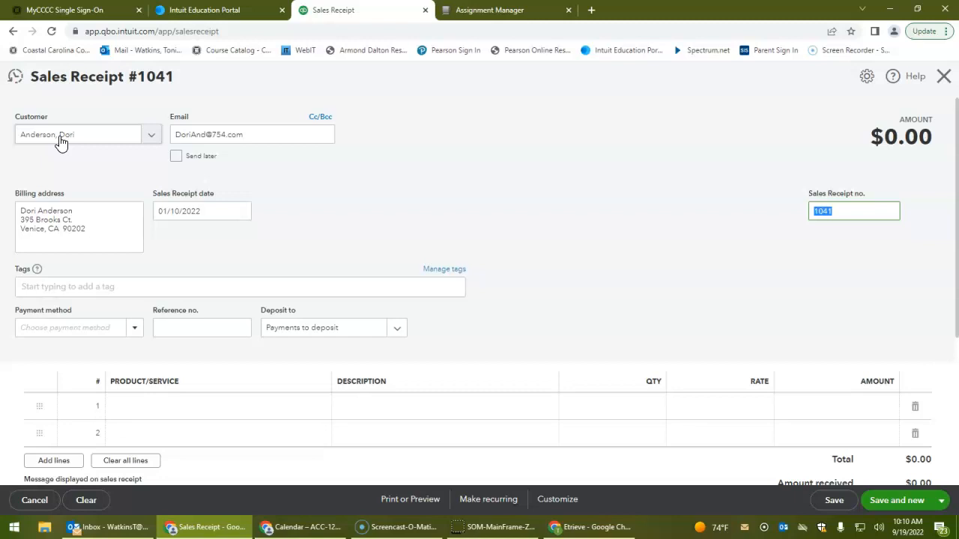
Set the payment method to Check with reference number 9534.
key(Tab)
key(Tab)
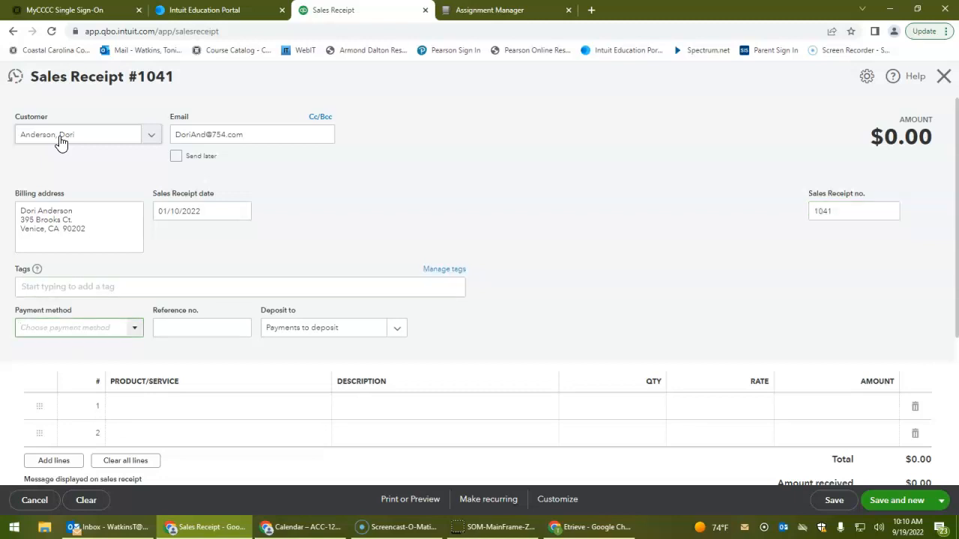
text(Check)
key(Tab)
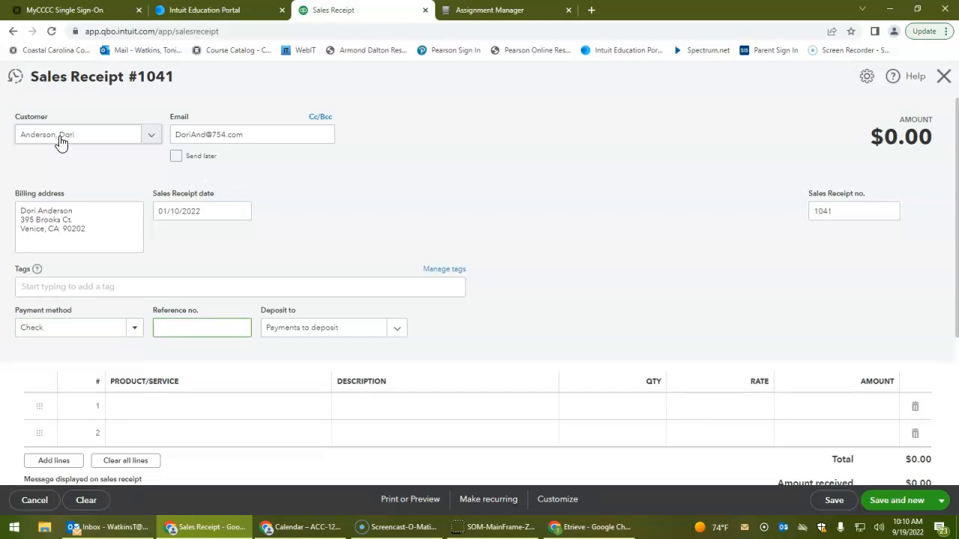
text(9534)
key(Tab)
key(Tab)
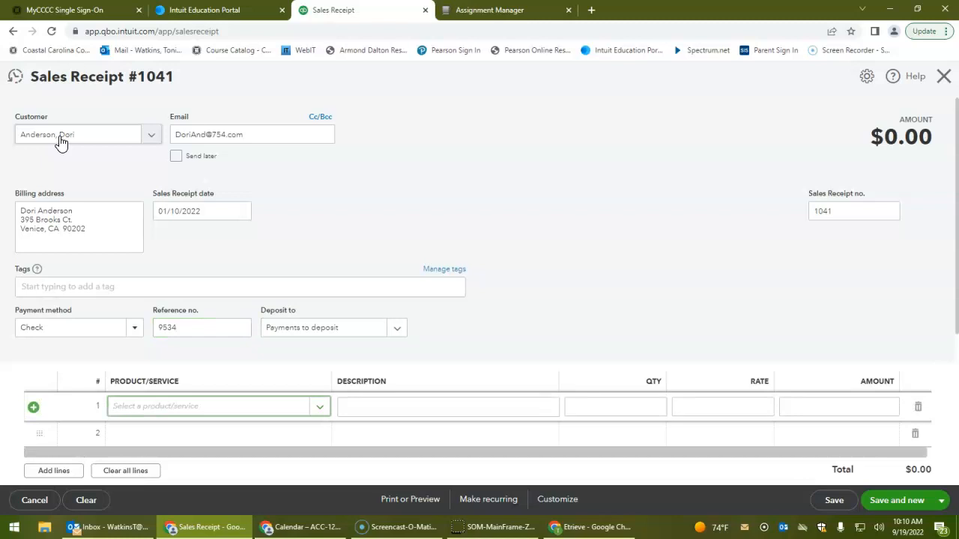
Add Day Camp (2 at 30) and Dog Brushing (2 at 15) lines, totalling $90.00.
text(Day Camp)
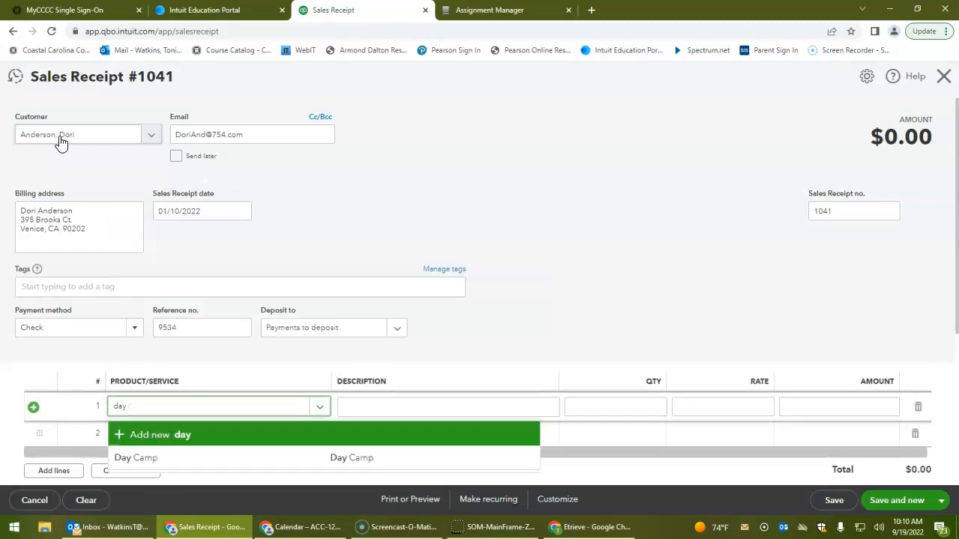
key(Tab)
key(Tab)
text(2)
key(Tab)
key(Tab)
key(Tab)
key(Tab)
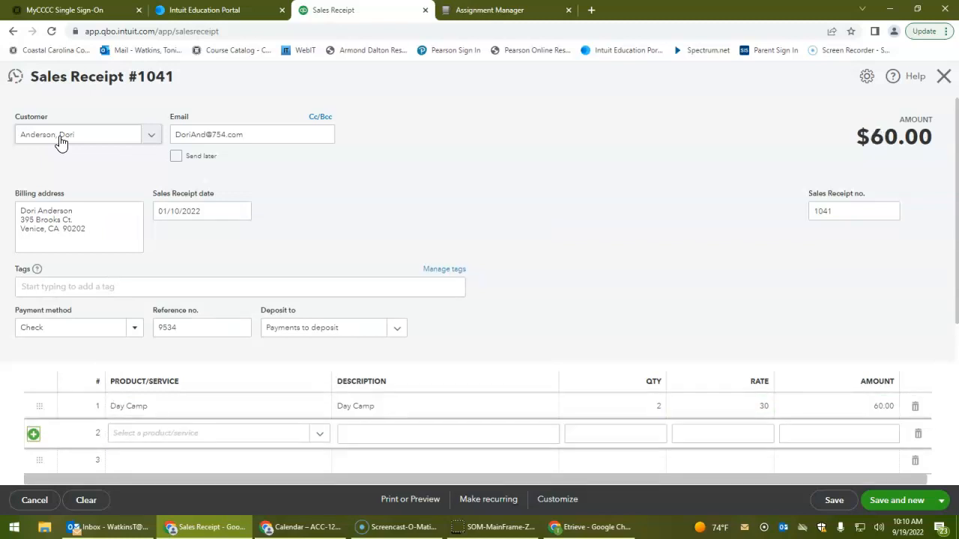
text(Dog)
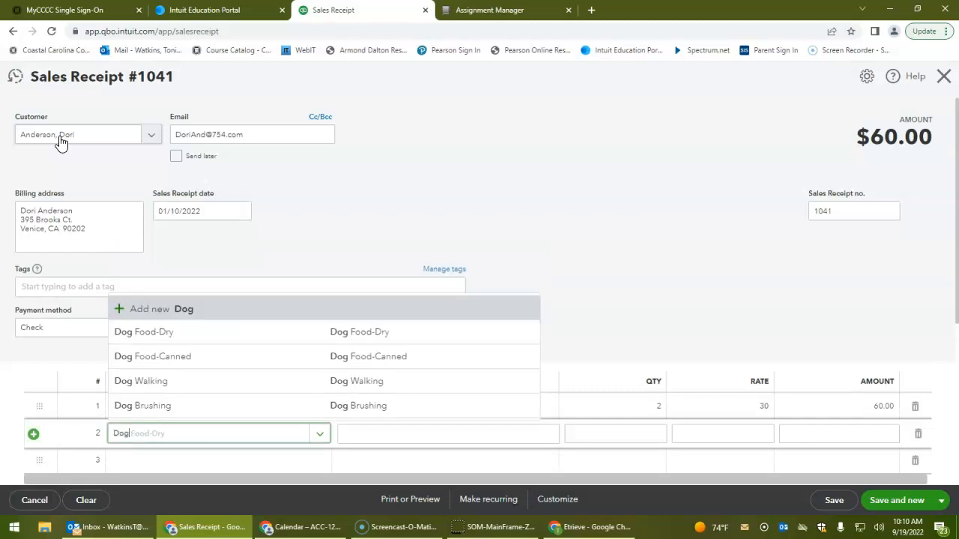
text( B)
key(Tab)
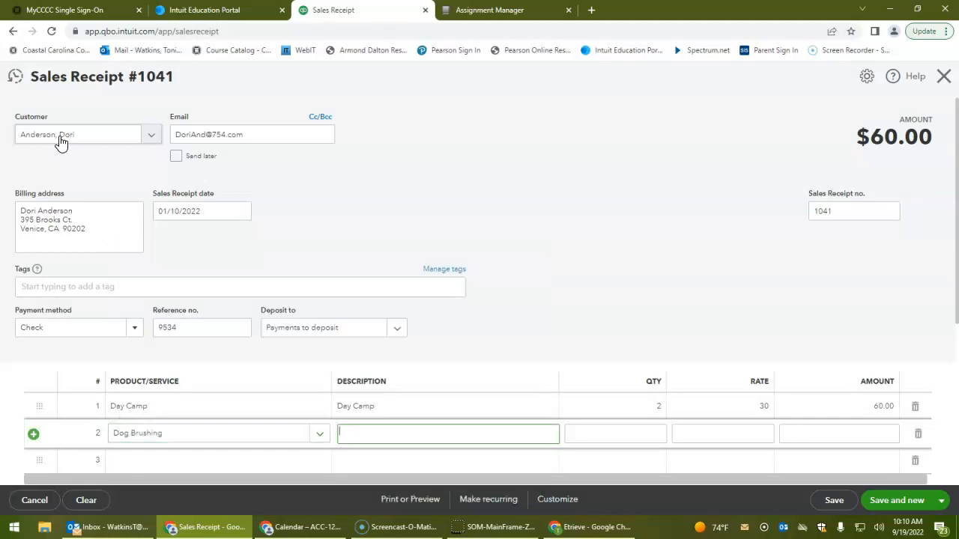
key(Tab)
text(2)
key(Tab)
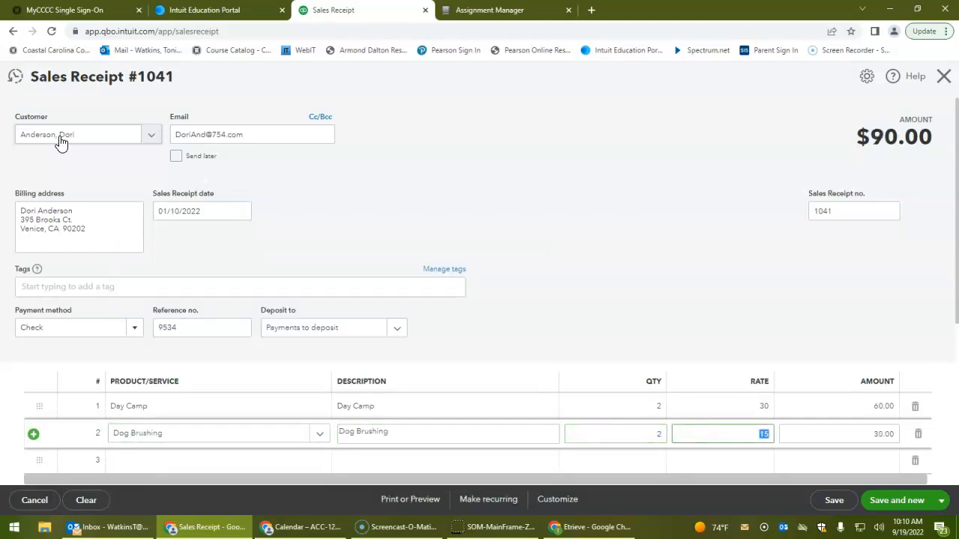
click(711, 300)
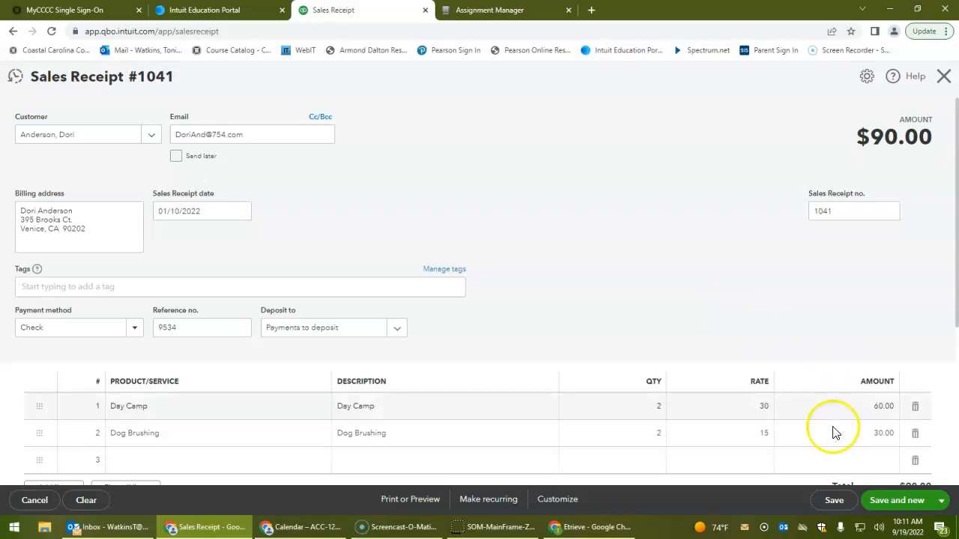
Enter 'Thank you for your business!' as the message on sales receipt 1041.
scroll(554, 337, down, 2)
click(153, 416)
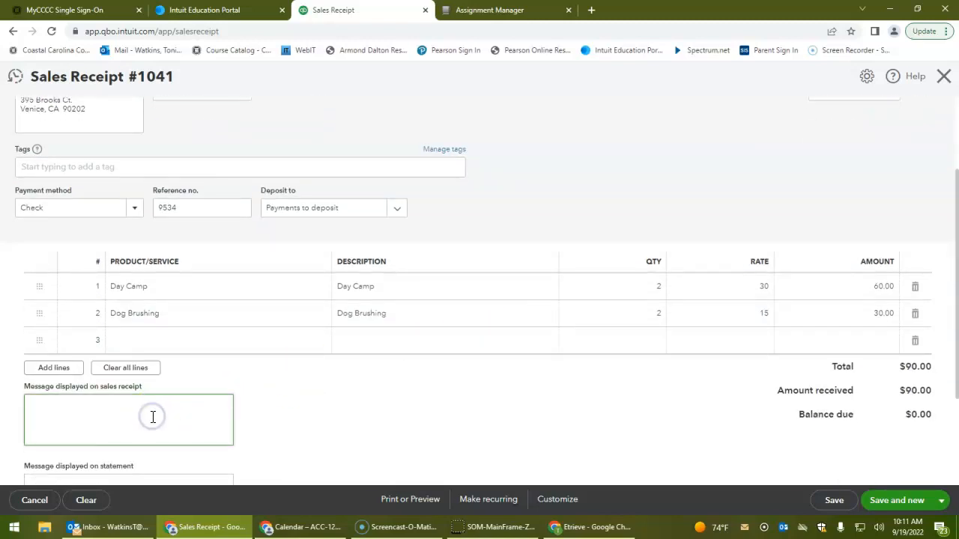
text(Thank you for your business!)
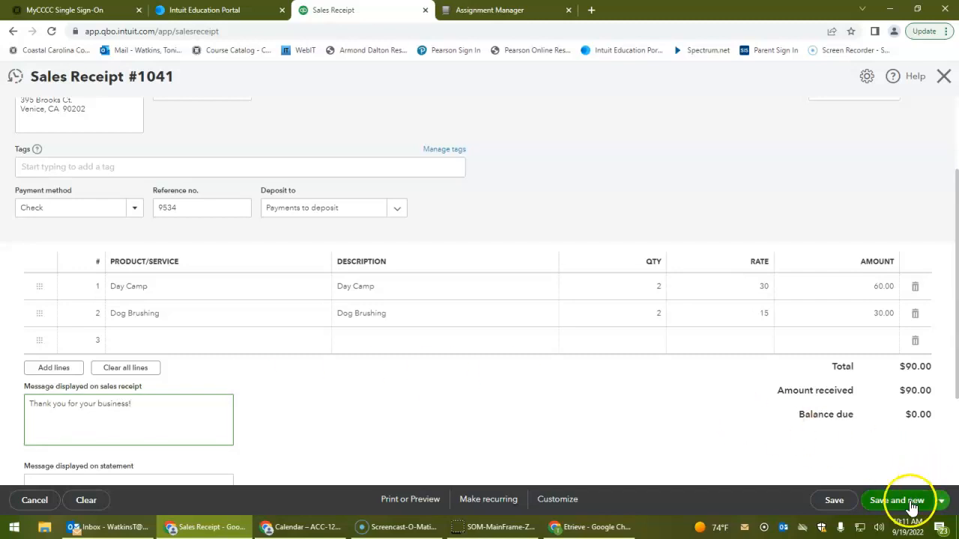
Save receipt 1041 with Save and new, opening blank sales receipt 1042.
scroll(695, 252, up, 3)
click(827, 209)
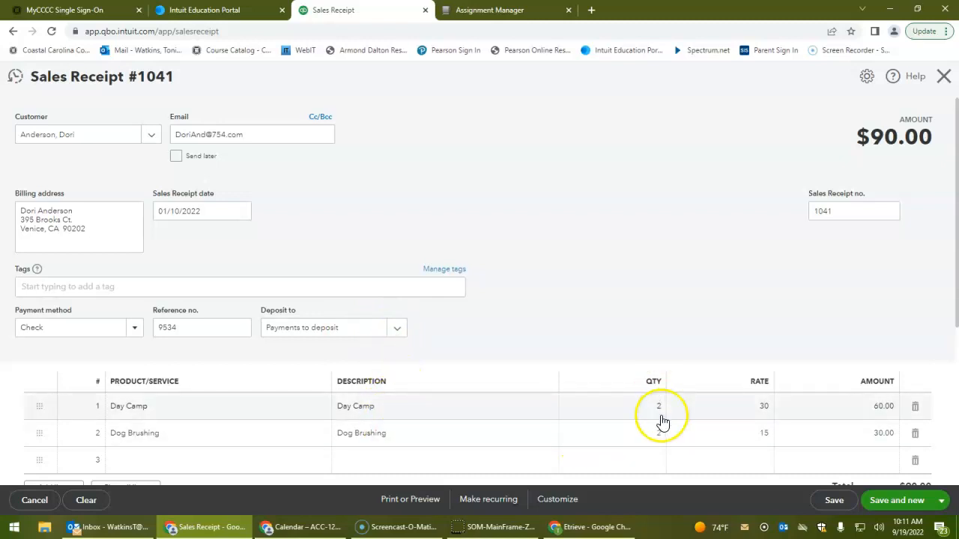
scroll(843, 419, down, 1)
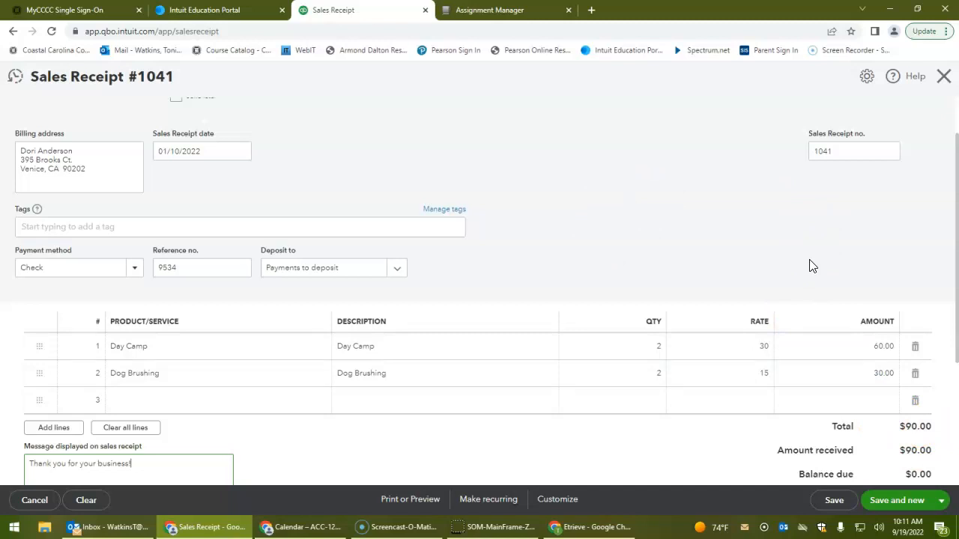
click(893, 500)
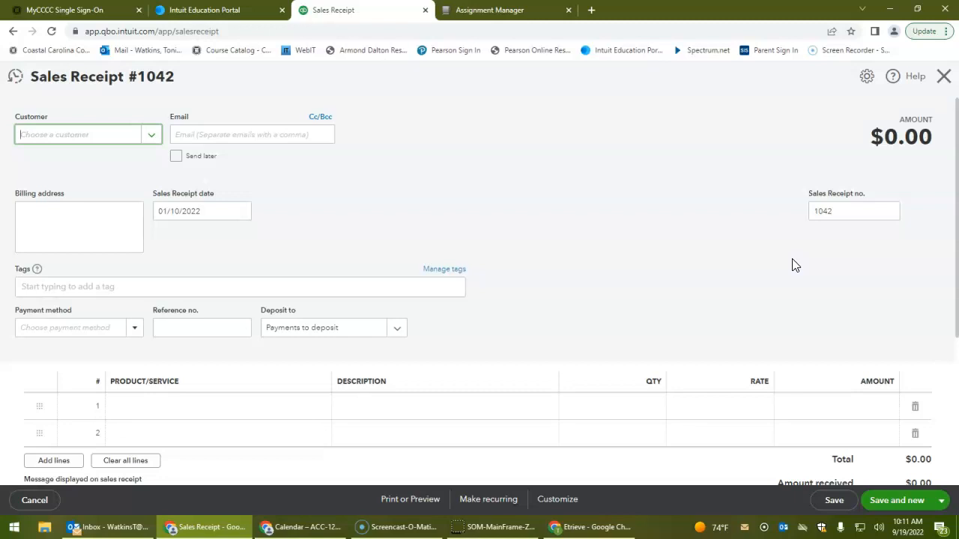
Select Cash Customer as the customer on receipt 1042.
click(87, 142)
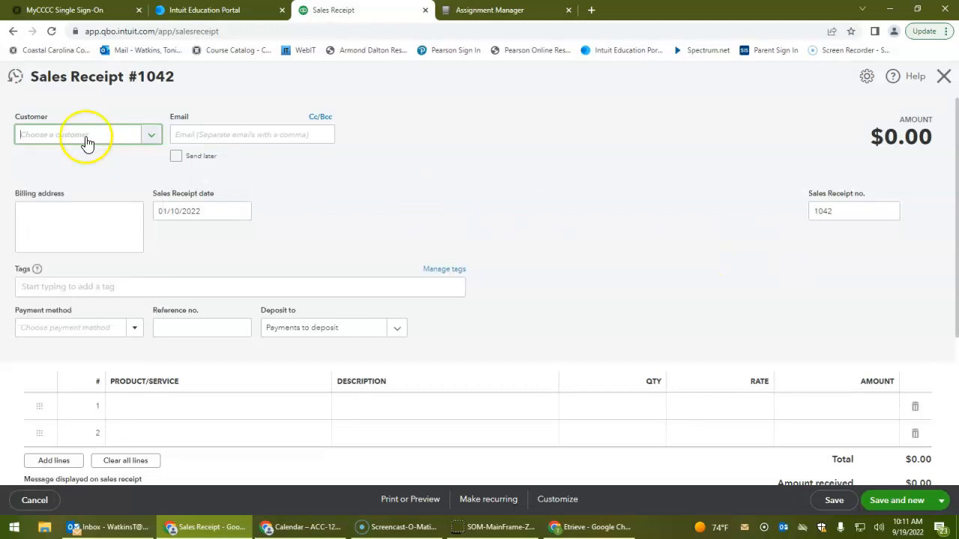
text(ash)
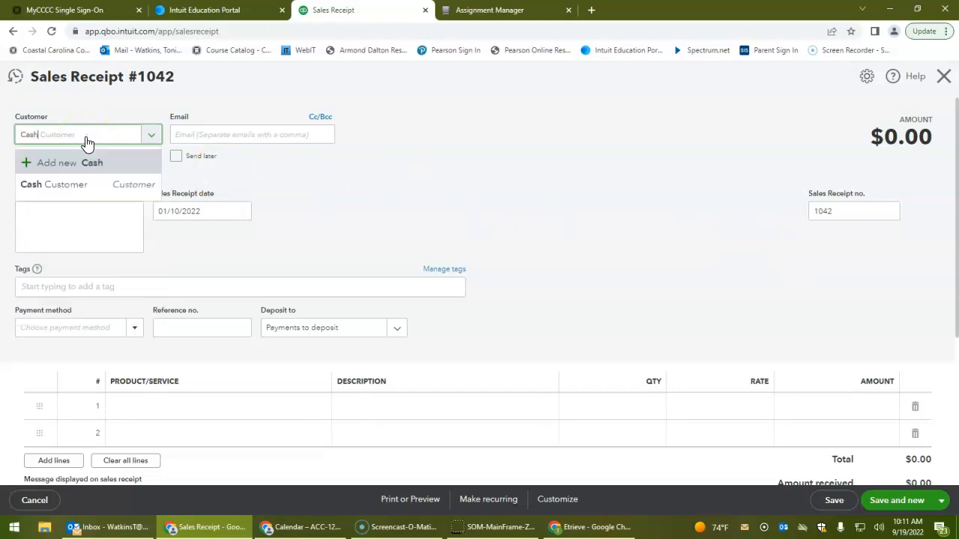
key(Down)
key(Down)
key(Down)
key(Down)
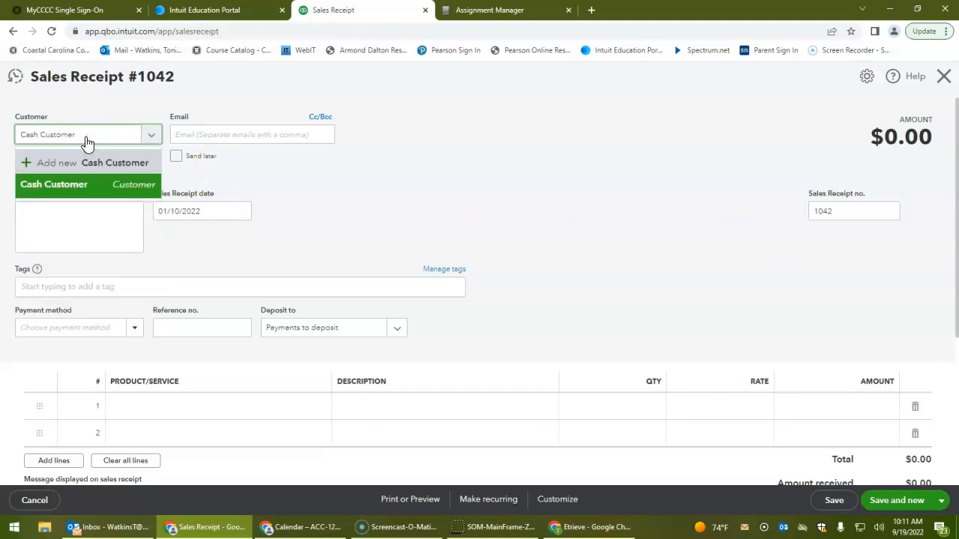
key(Tab)
key(Tab)
key(Tab)
key(Tab)
key(Tab)
key(Tab)
key(Tab)
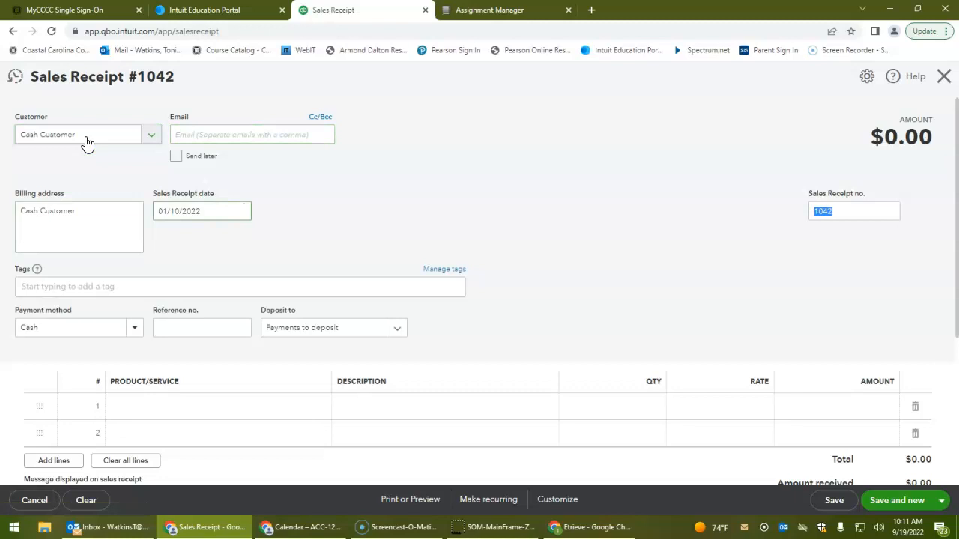
key(Tab)
key(Tab)
key(Tab)
key(Tab)
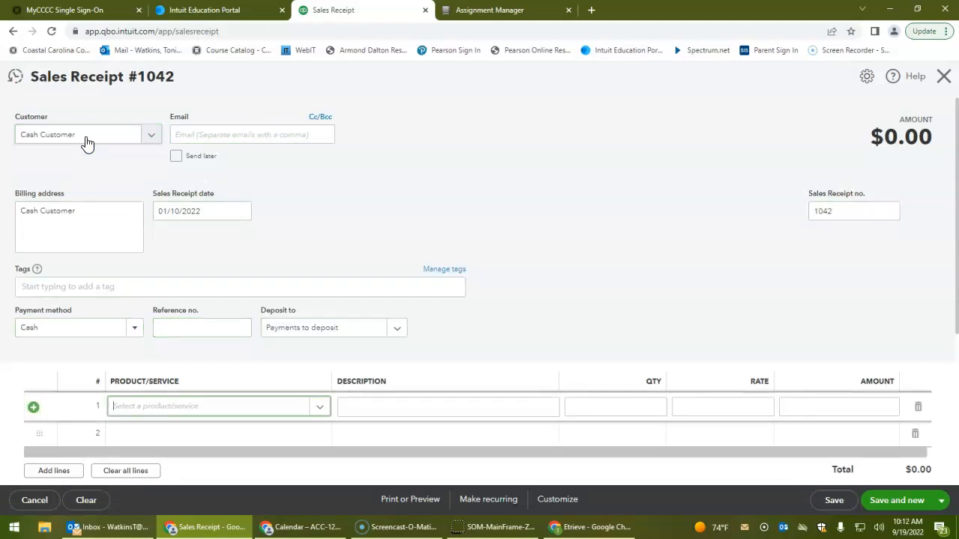
Add Bath and Nails as the two product lines.
text(bath)
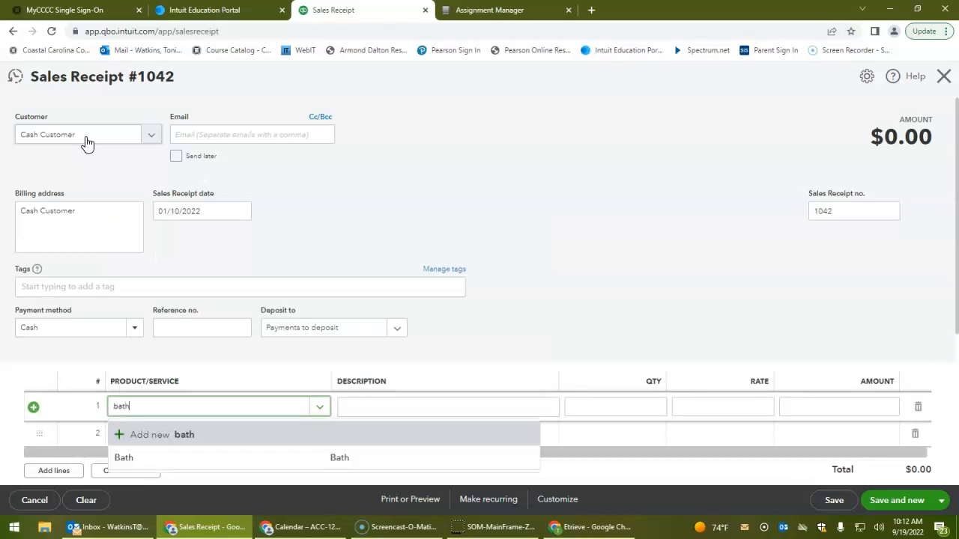
key(Tab)
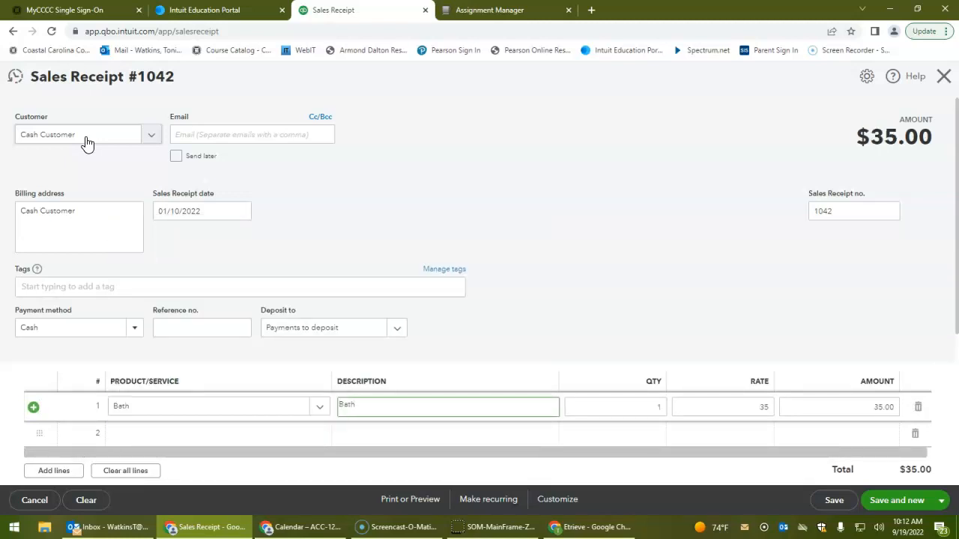
key(Tab)
key(Tab)
key(Tab)
key(Tab)
key(Tab)
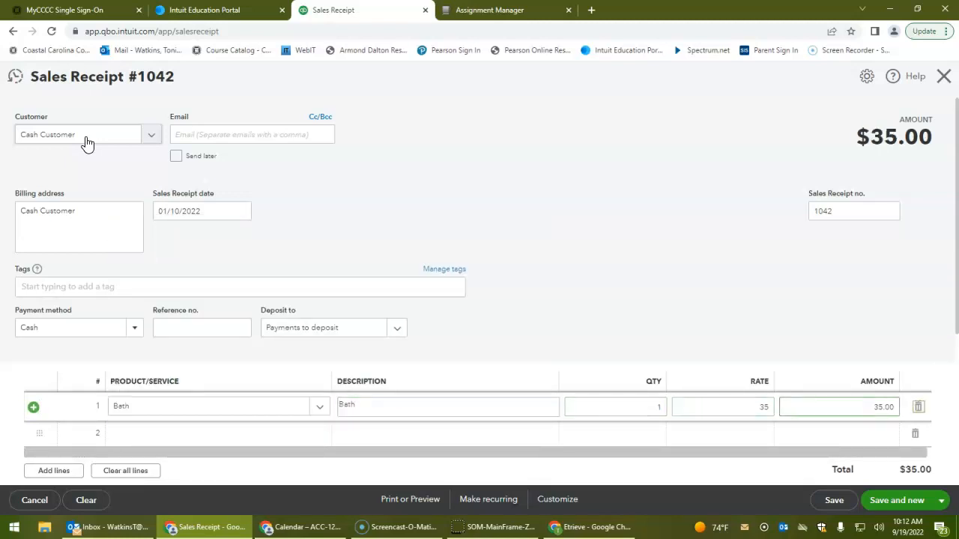
text(nail)
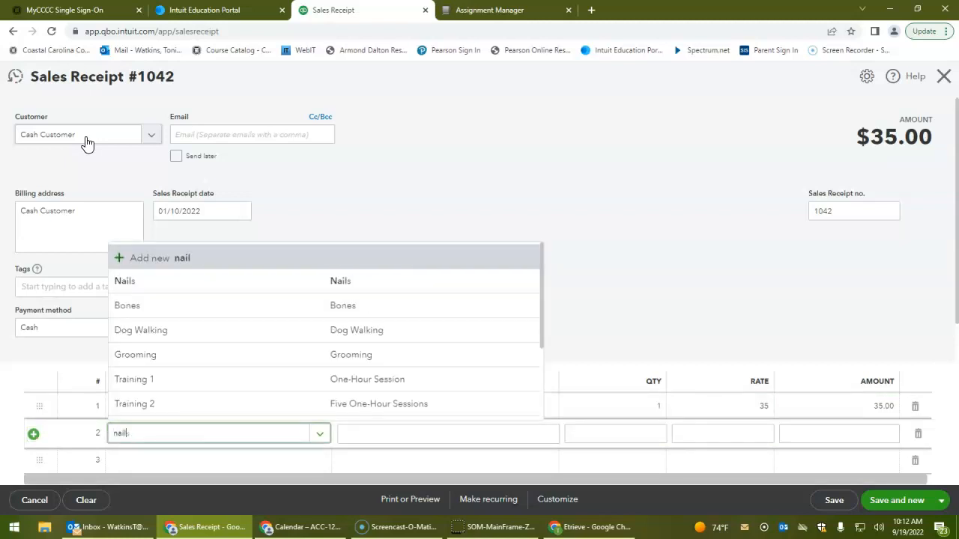
key(Tab)
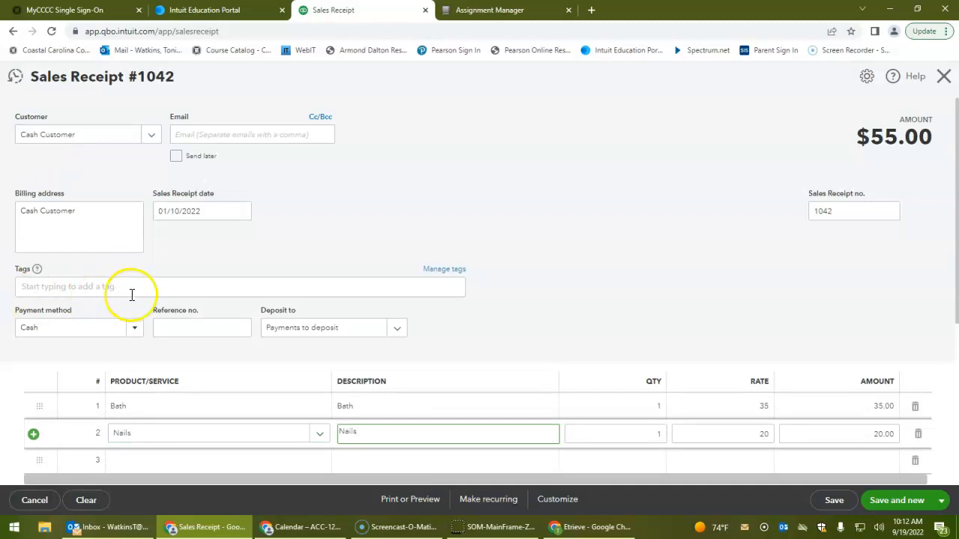
Set the payment method to Check with reference number 4570.
click(135, 331)
click(91, 387)
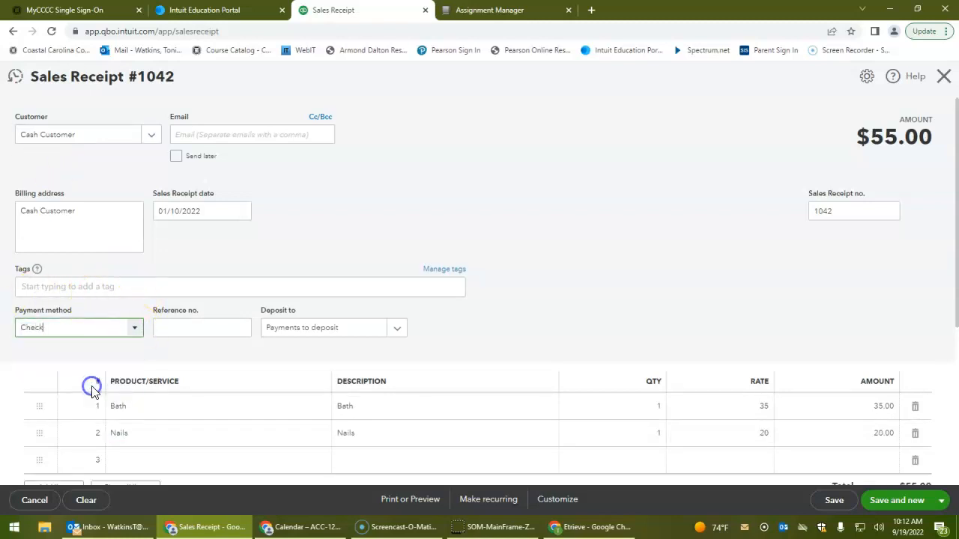
click(209, 327)
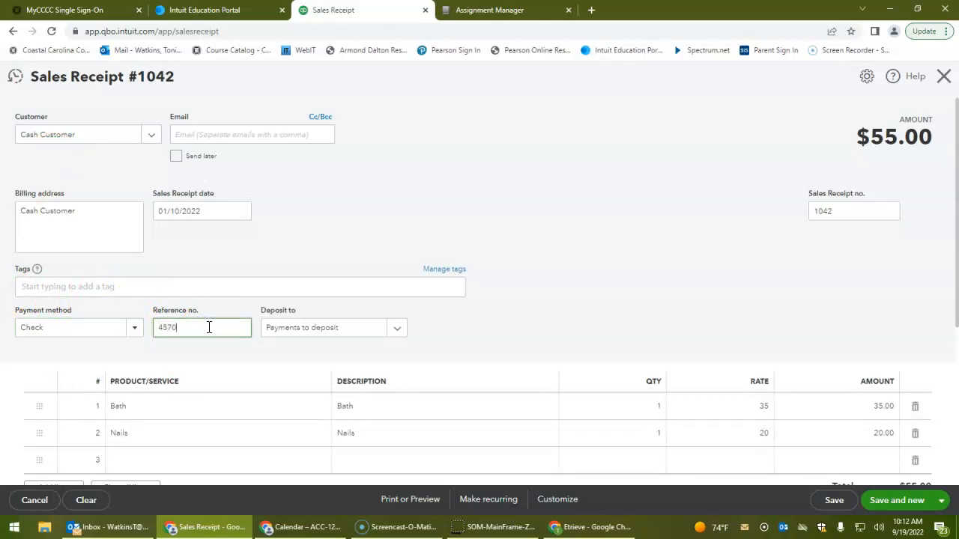
click(209, 327)
click(664, 295)
Add the thank-you message and save receipt 1042 with Save and new.
scroll(664, 291, down, 2)
click(218, 419)
text(THa)
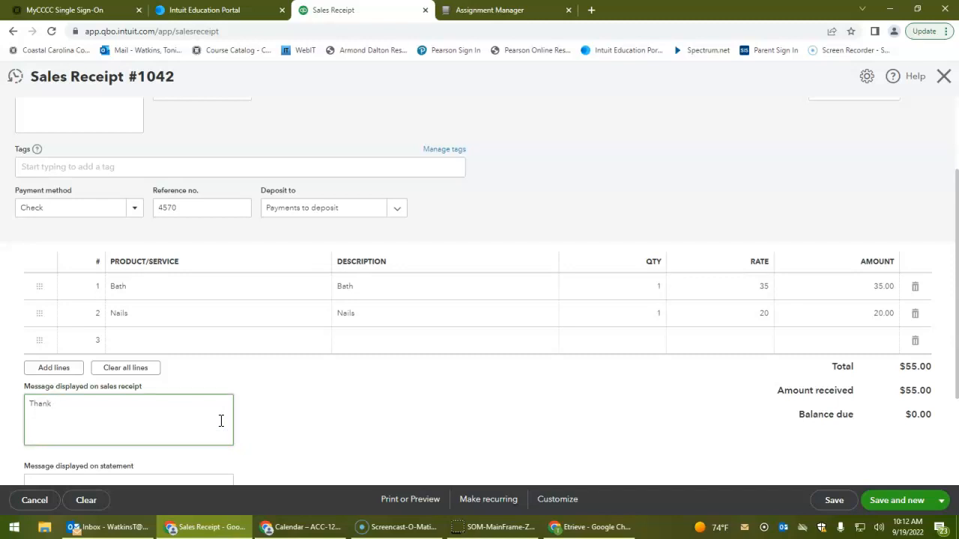
text(nk you for your business!)
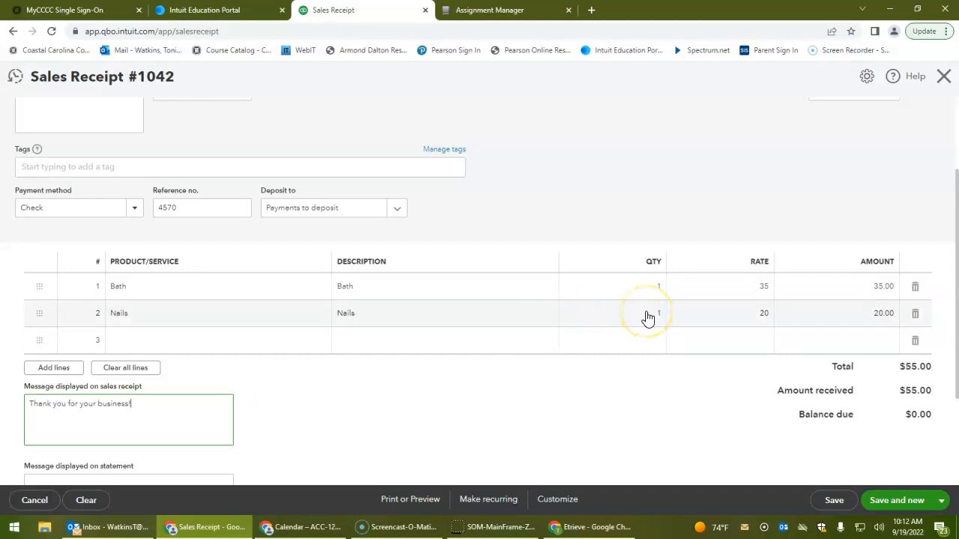
click(670, 323)
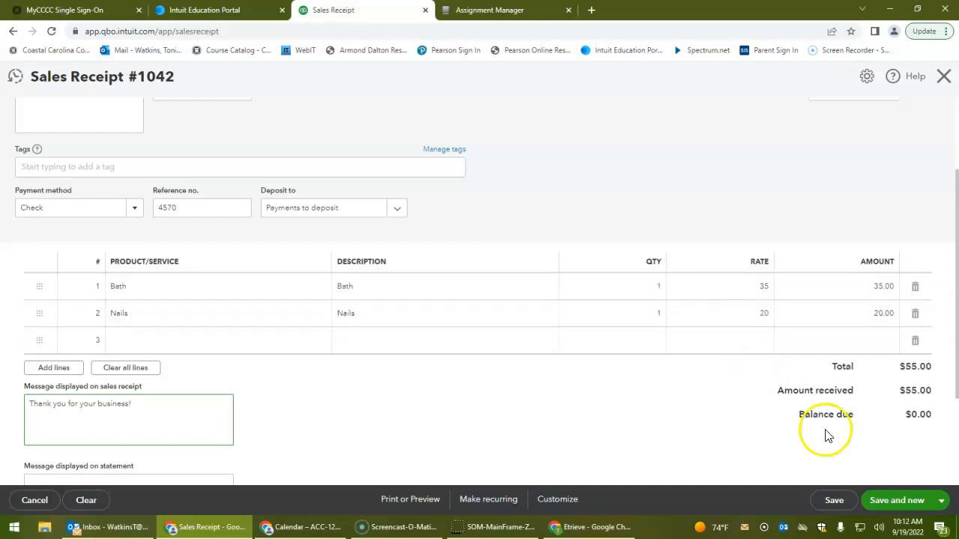
click(898, 504)
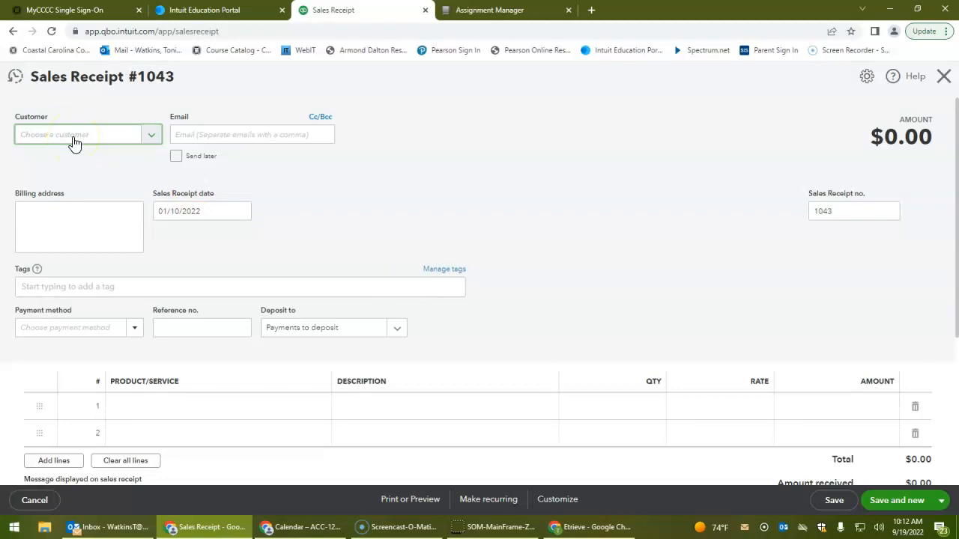
Choose the matching existing customer and set the payment method to Cash.
text(gu)
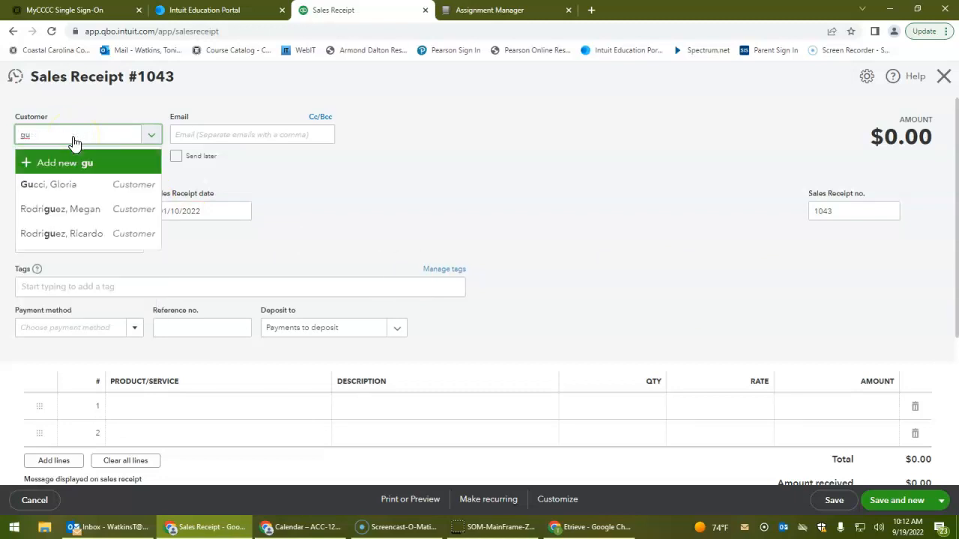
key(Tab)
key(Tab)
key(Tab)
key(Tab)
key(Tab)
key(Tab)
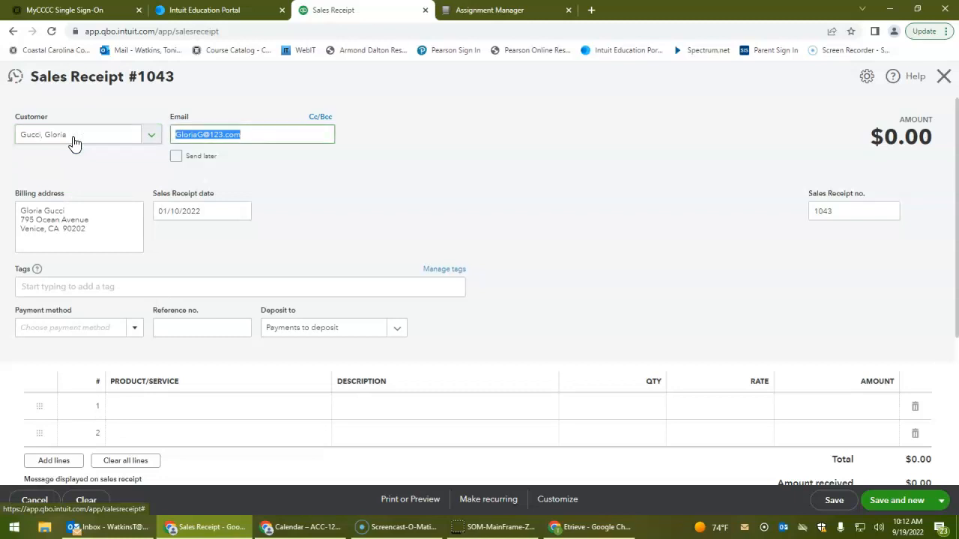
key(Tab)
key(Tab)
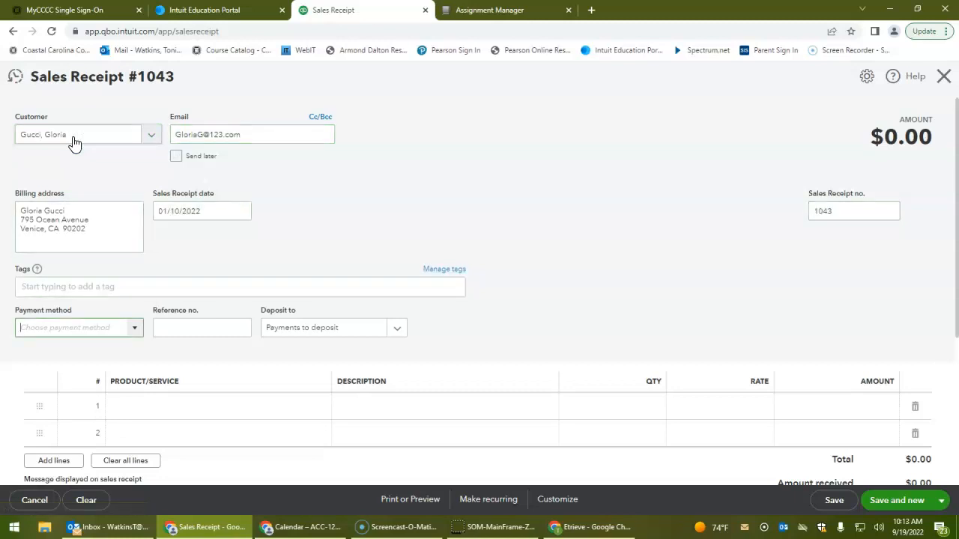
text(Cash)
key(Tab)
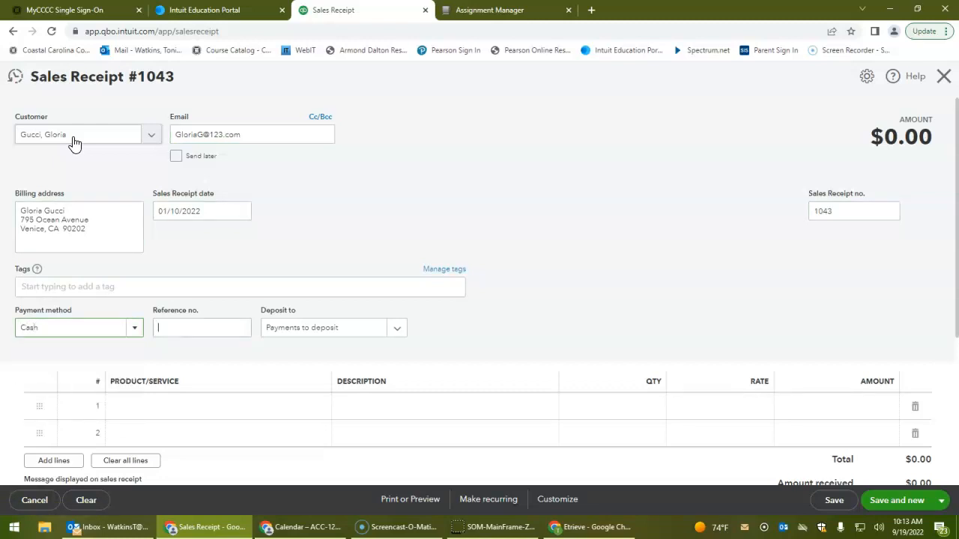
key(Tab)
key(Tab)
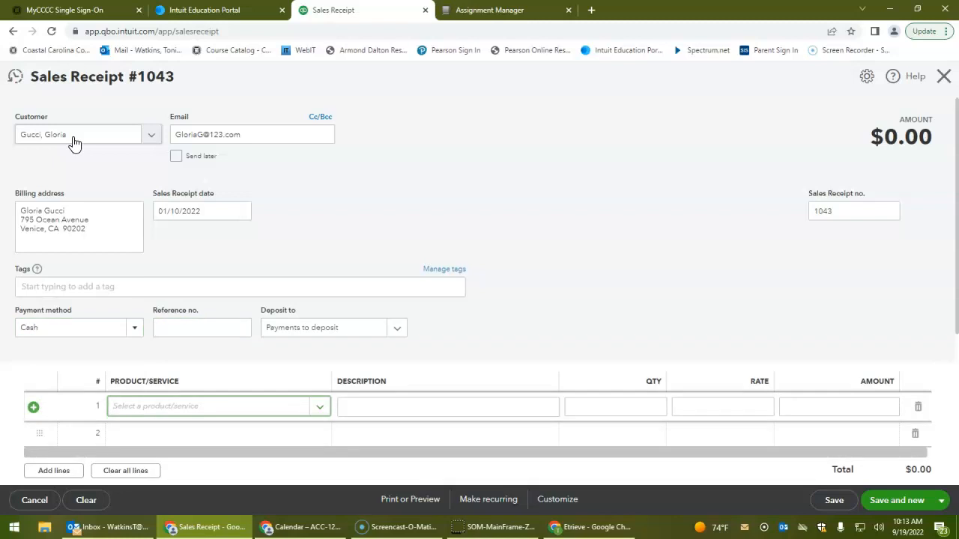
Add one Bath line at $35 and the message 'Thank you for your business!'.
text(bath)
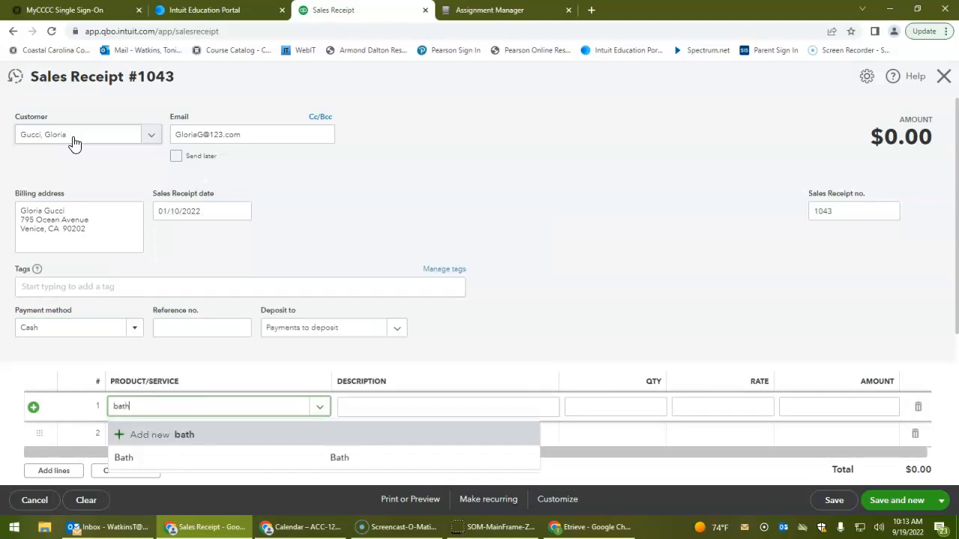
key(Tab)
key(Tab)
key(Tab)
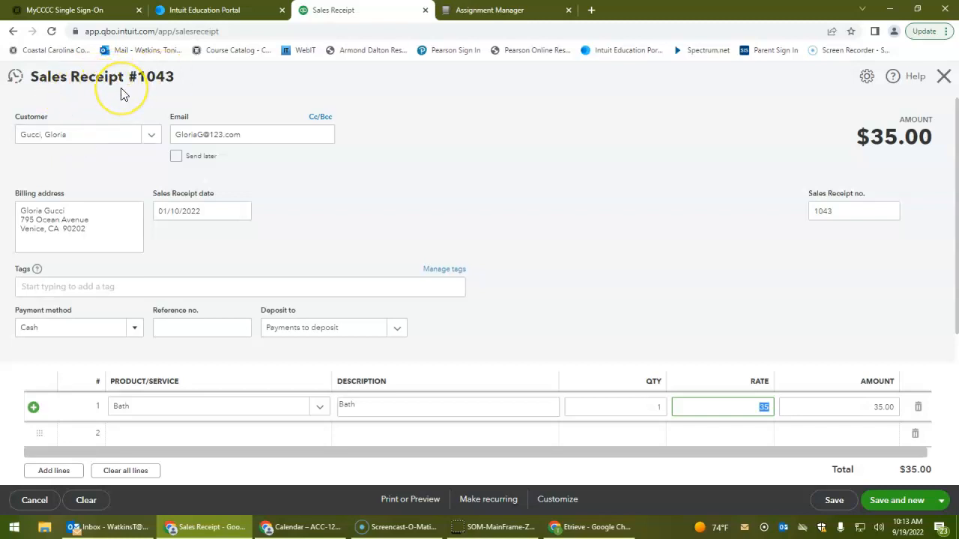
scroll(258, 424, down, 1)
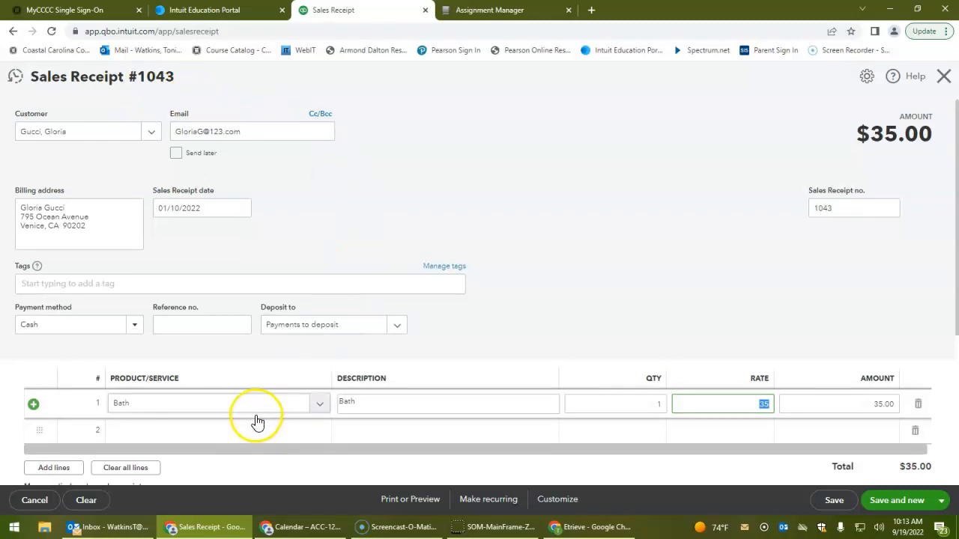
scroll(258, 423, down, 2)
click(147, 350)
text(Thank you for your)
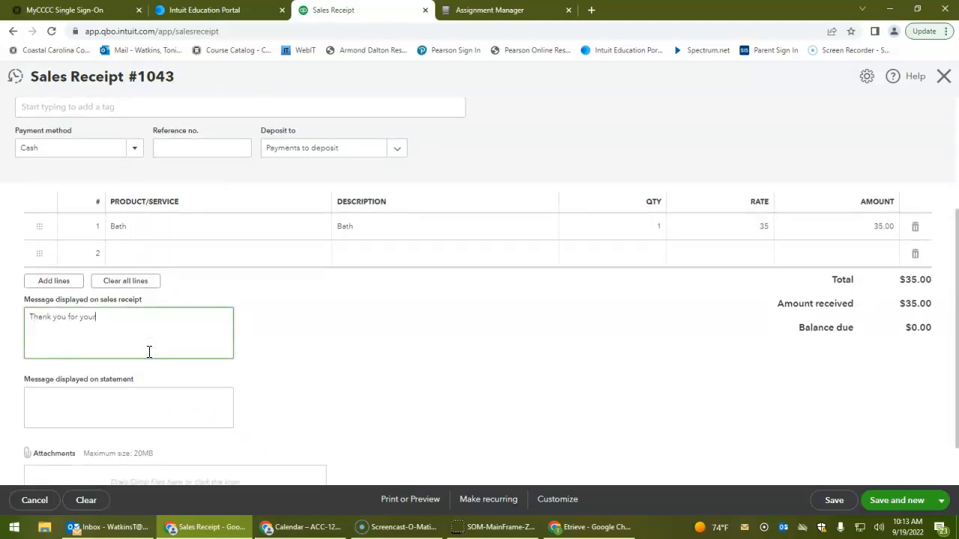
text( business!)
click(941, 500)
Save and close receipt 1043, then open the Journal report from Reports.
click(880, 463)
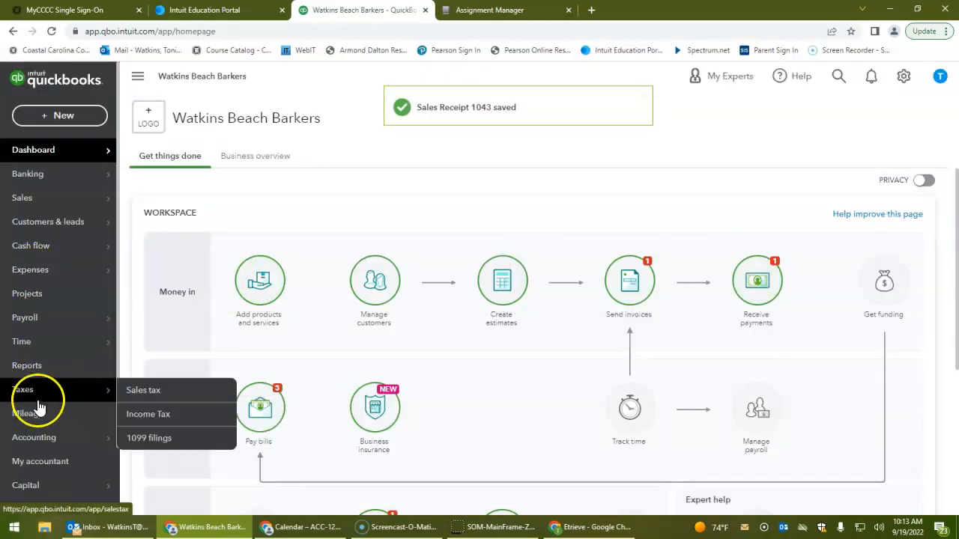
click(36, 369)
click(818, 150)
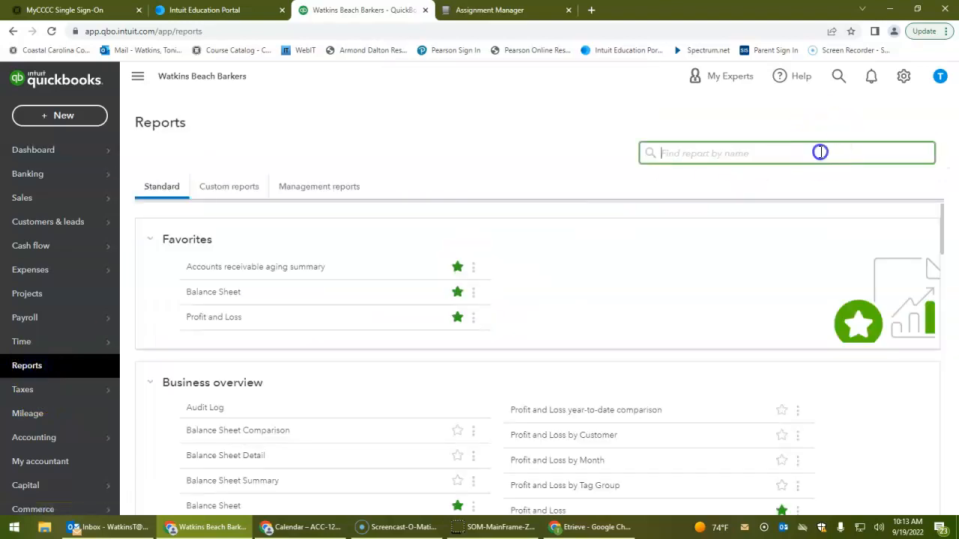
text(journal)
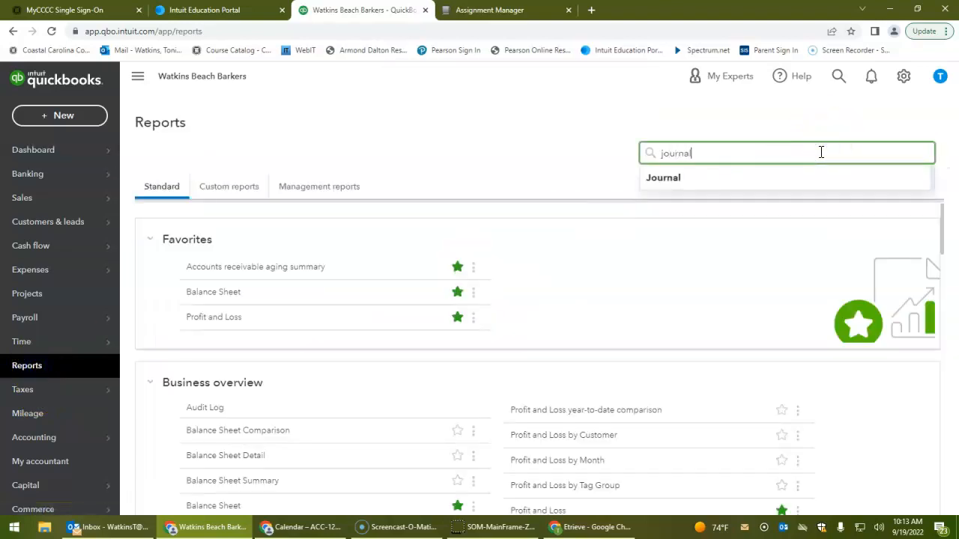
key(Return)
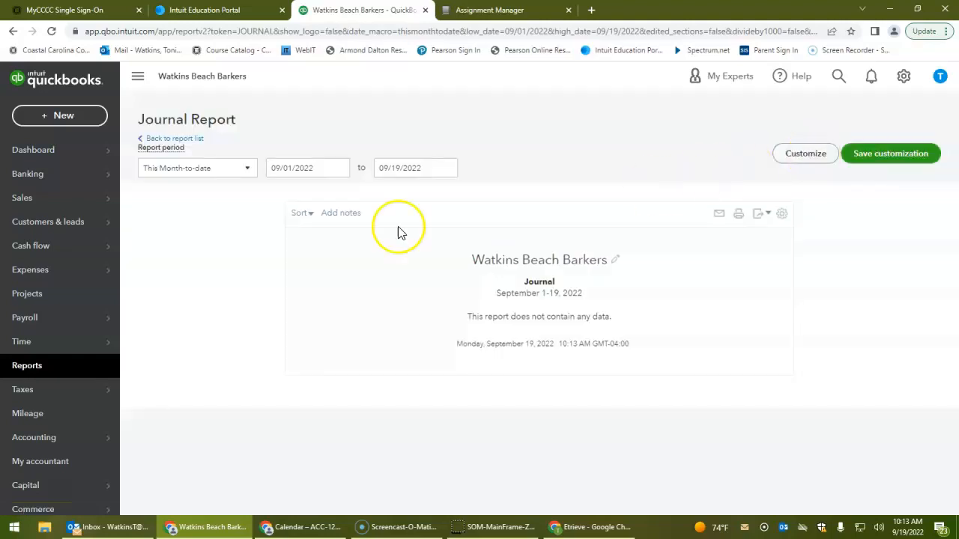
Set the Journal report start date to 01/10/2022.
click(312, 164)
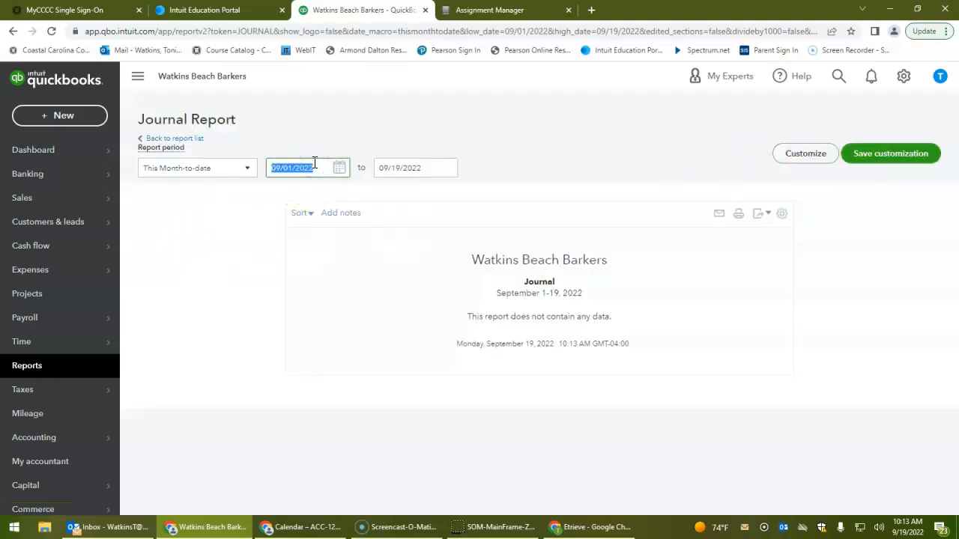
text(01102022)
key(Tab)
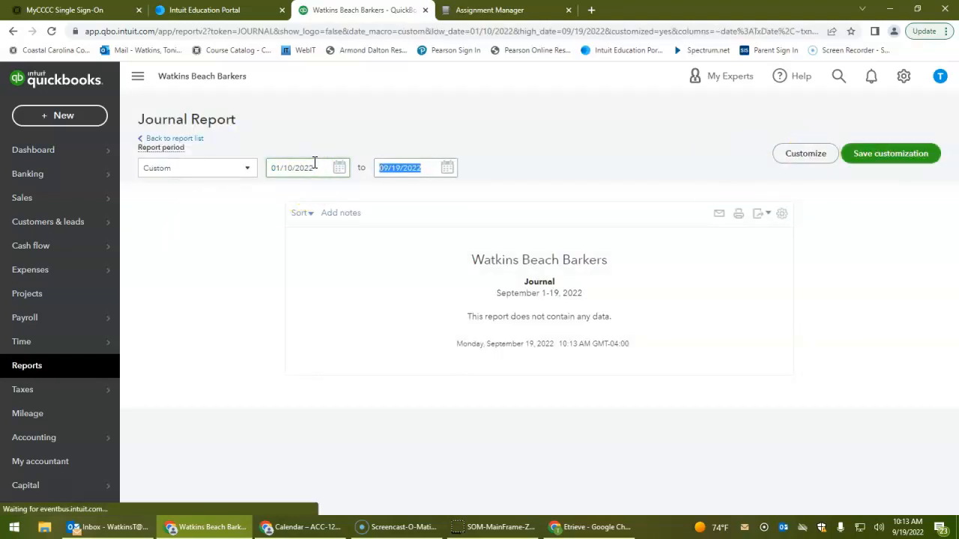
scroll(315, 170, down, 2)
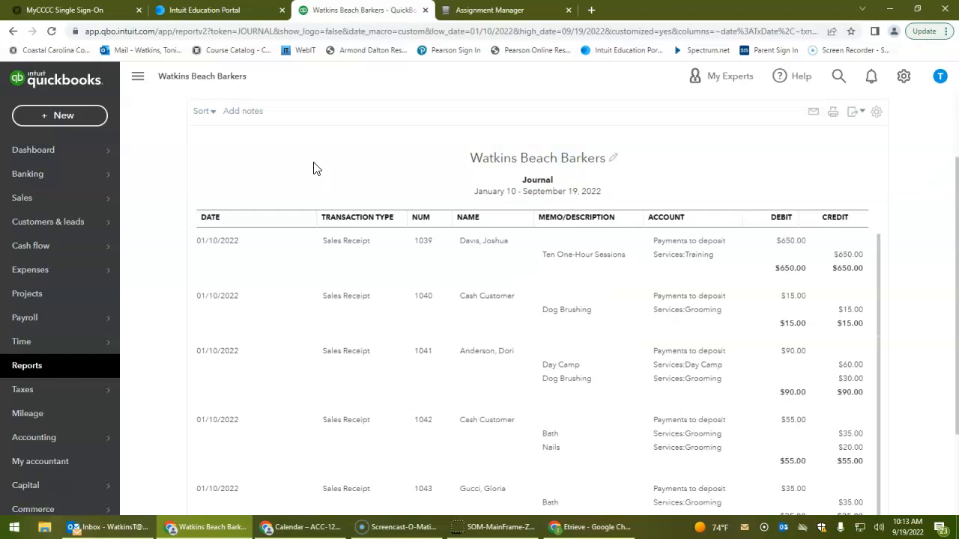
scroll(449, 150, up, 3)
Change the Journal report end date from 09/19/2022 to 01/10/2022.
click(435, 171)
click(432, 170)
drag(432, 170, 359, 168)
text(011)
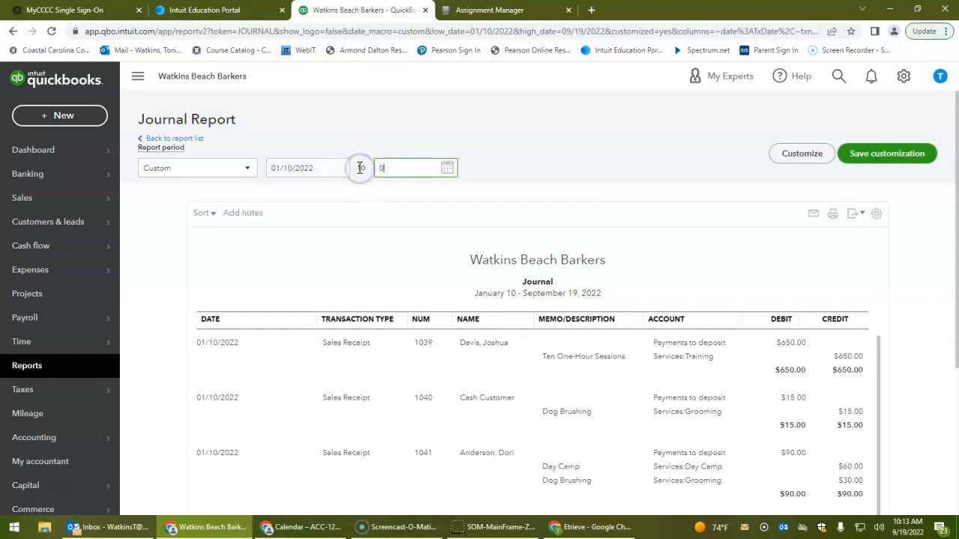
key(Tab)
Scroll through the Journal report to check the entries for receipts 1039–1043.
scroll(749, 262, down, 2)
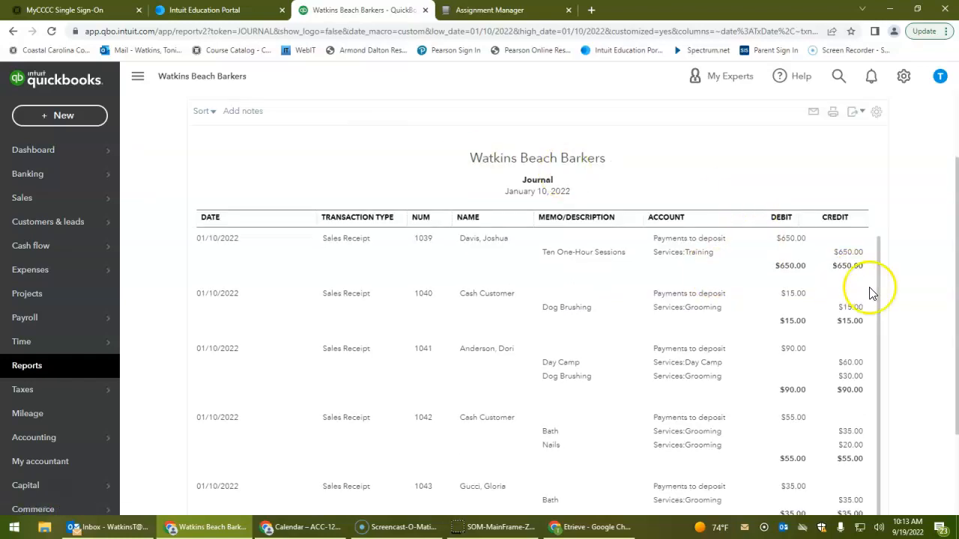
scroll(927, 304, down, 2)
scroll(749, 314, up, 1)
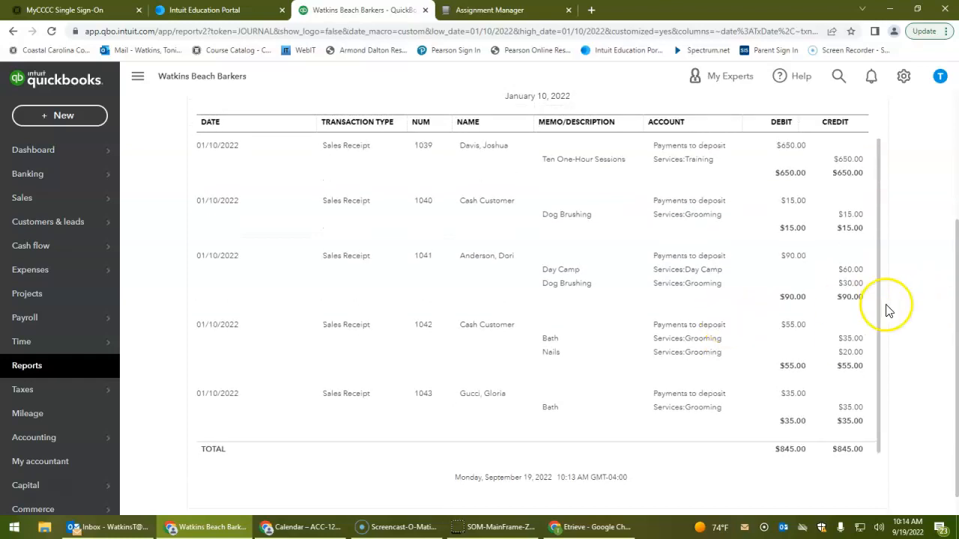
scroll(734, 329, up, 2)
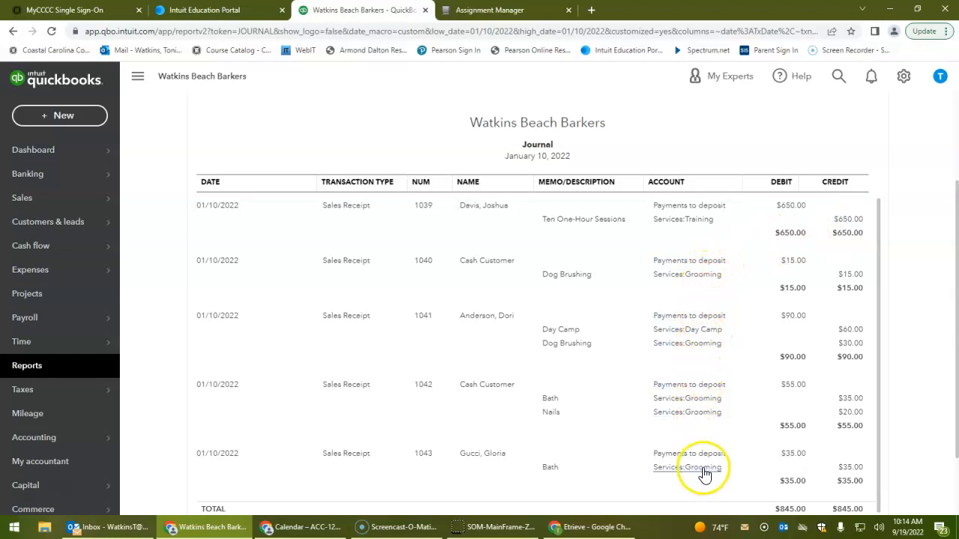
scroll(714, 389, up, 1)
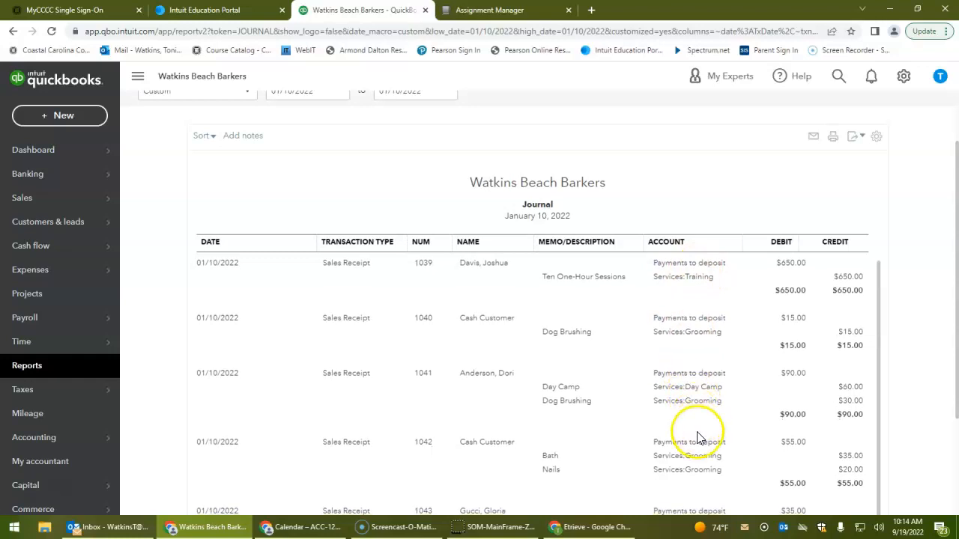
scroll(692, 449, down, 1)
scroll(698, 377, up, 1)
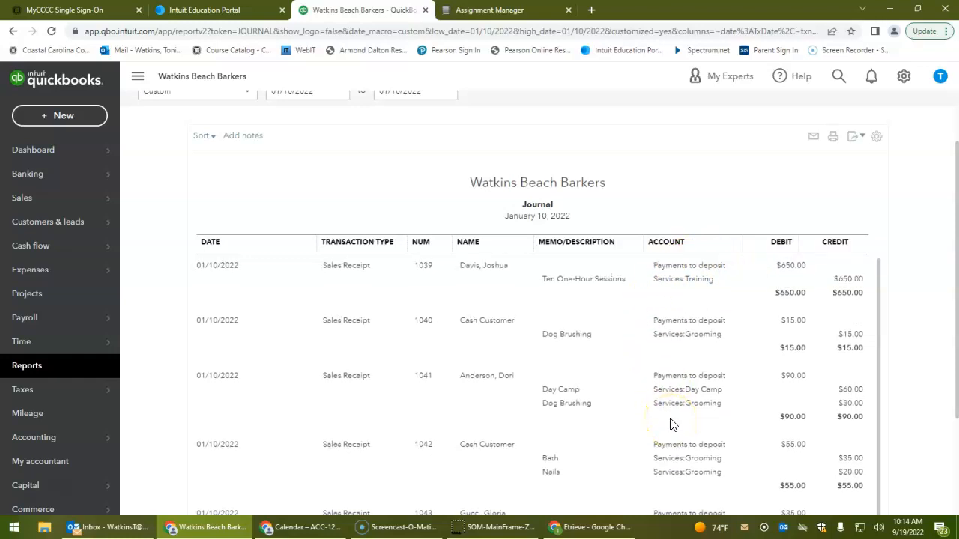
scroll(898, 289, up, 1)
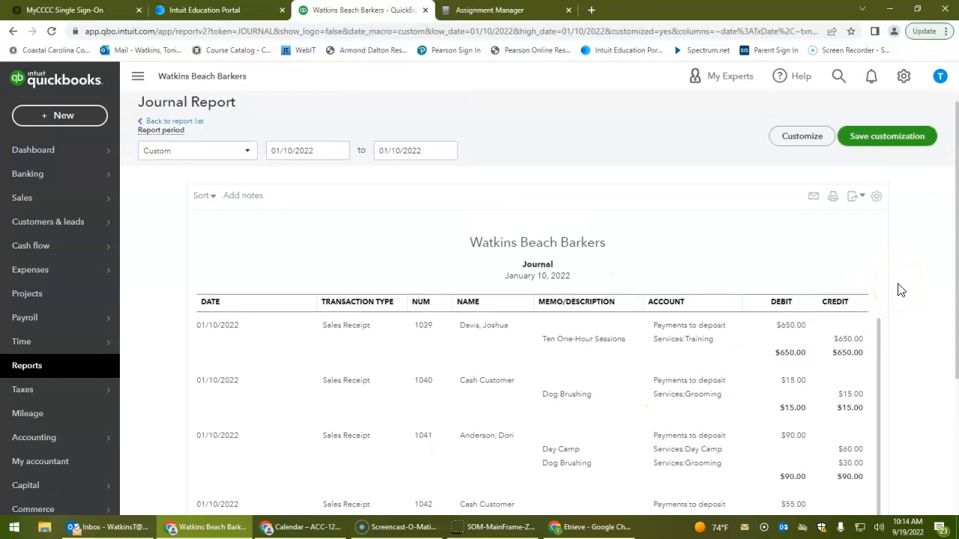